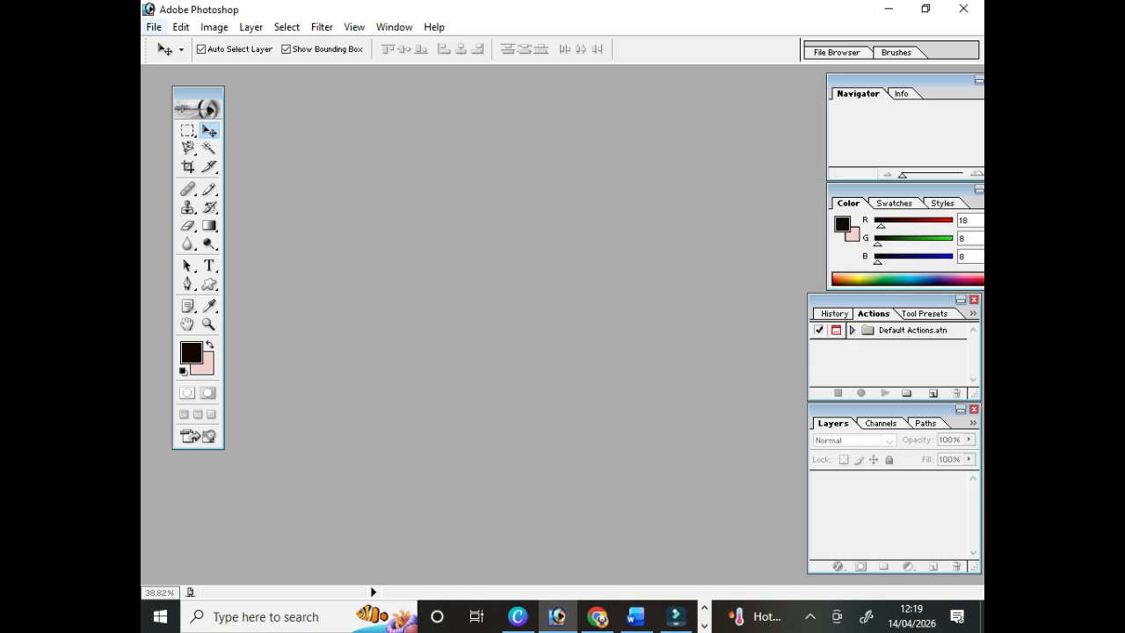
# Create a new 10 × 10 inch RGB document with white contents and maximize its window.
pyautogui.click(154, 26)
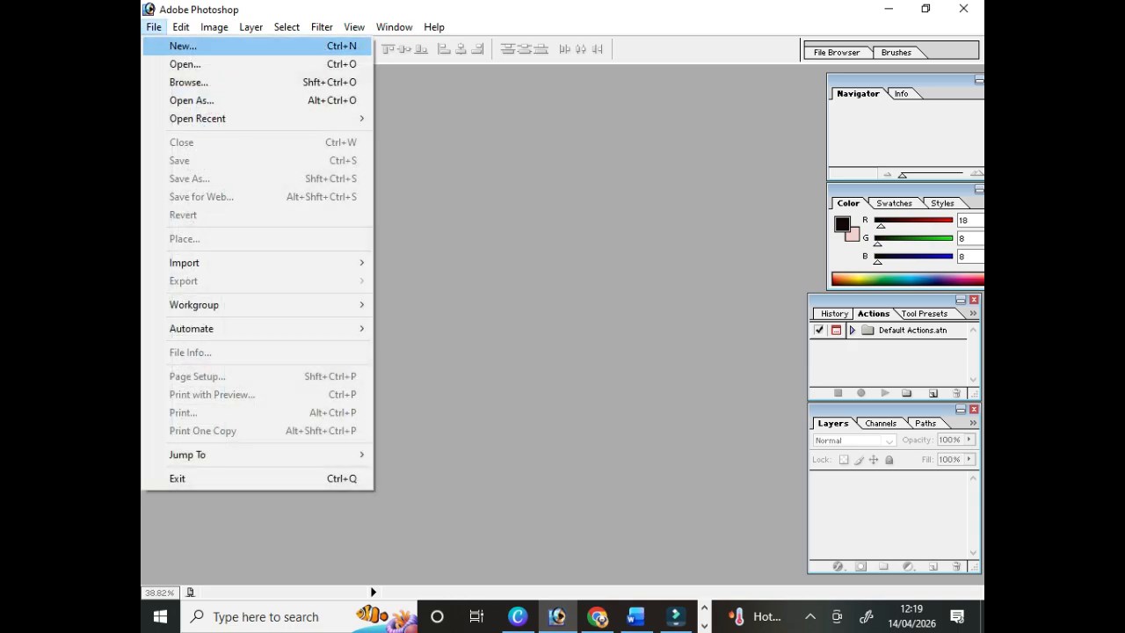
pyautogui.press('Return')
pyautogui.write('1')
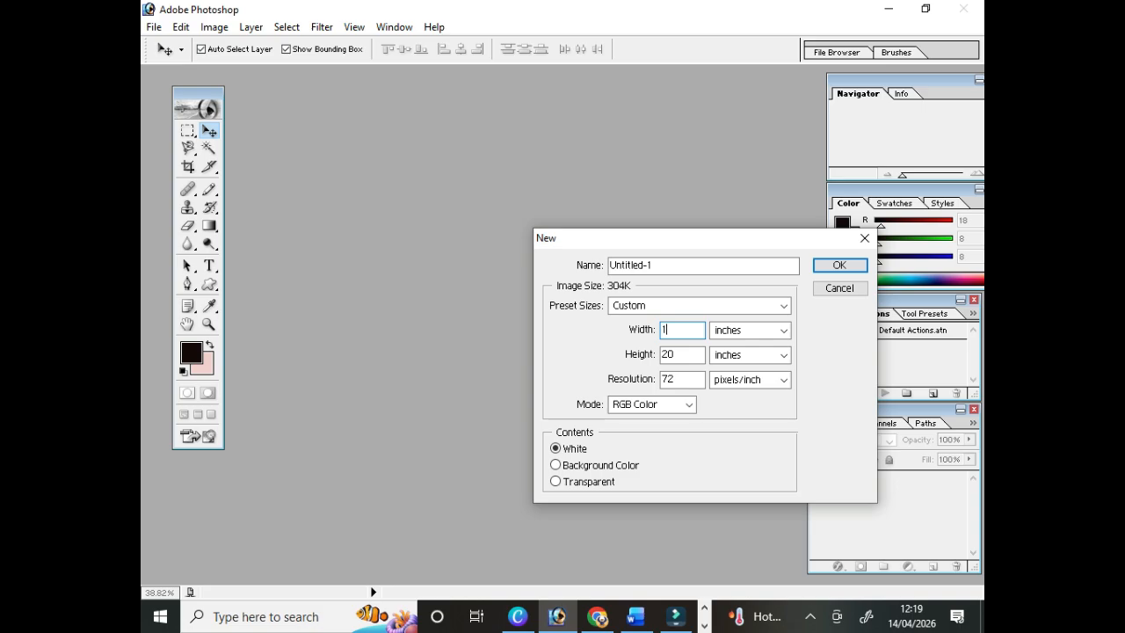
pyautogui.write('0')
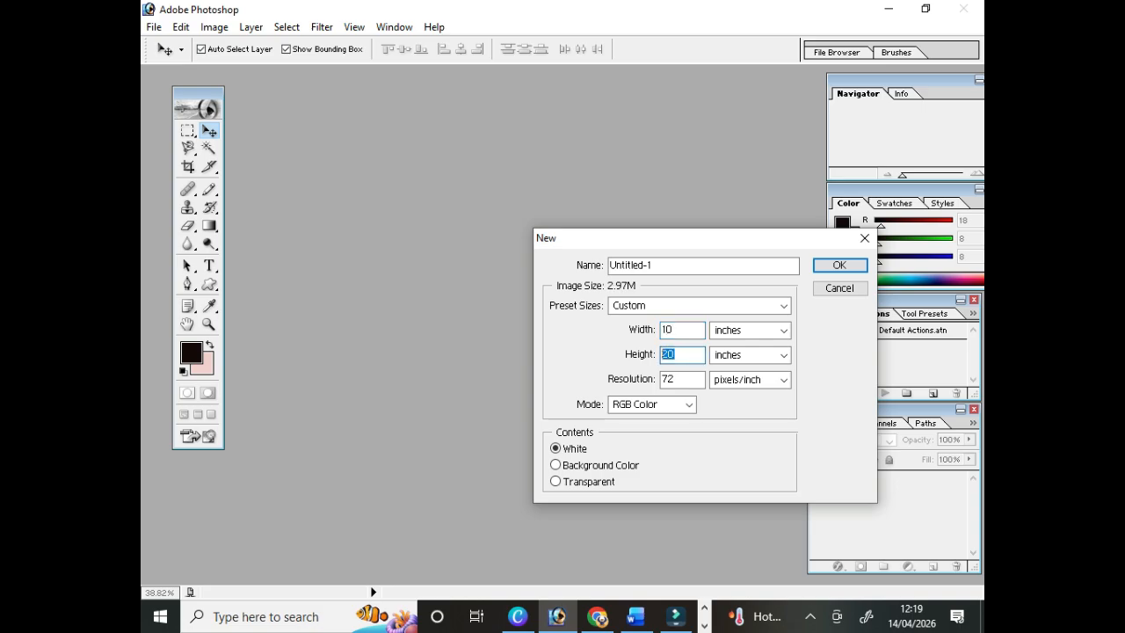
pyautogui.write('10')
pyautogui.press('Return')
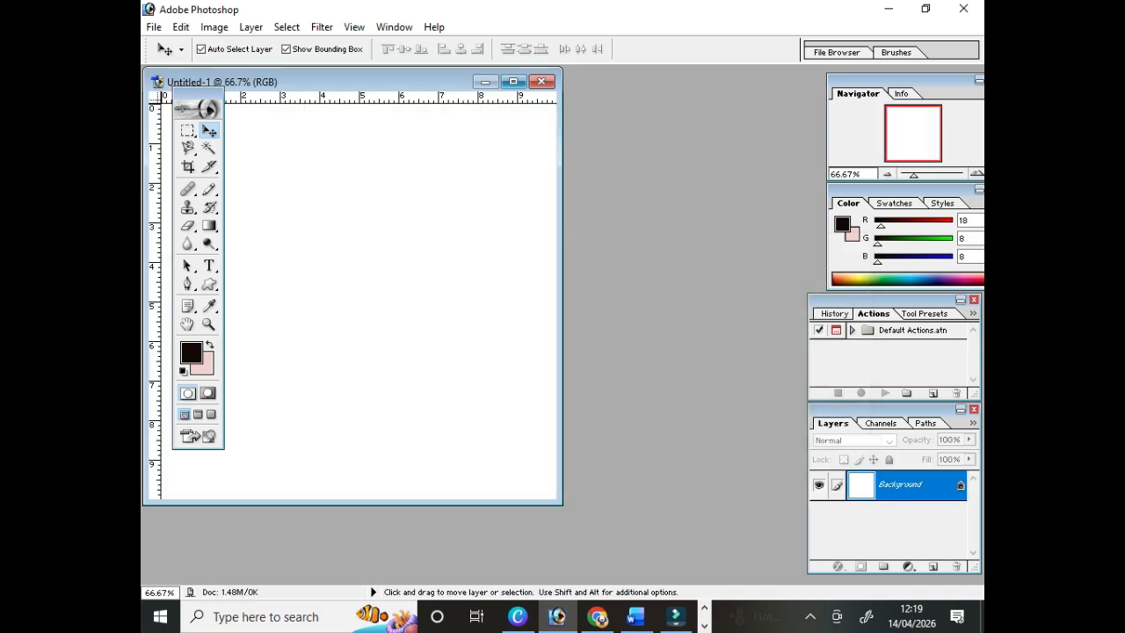
pyautogui.click(513, 81)
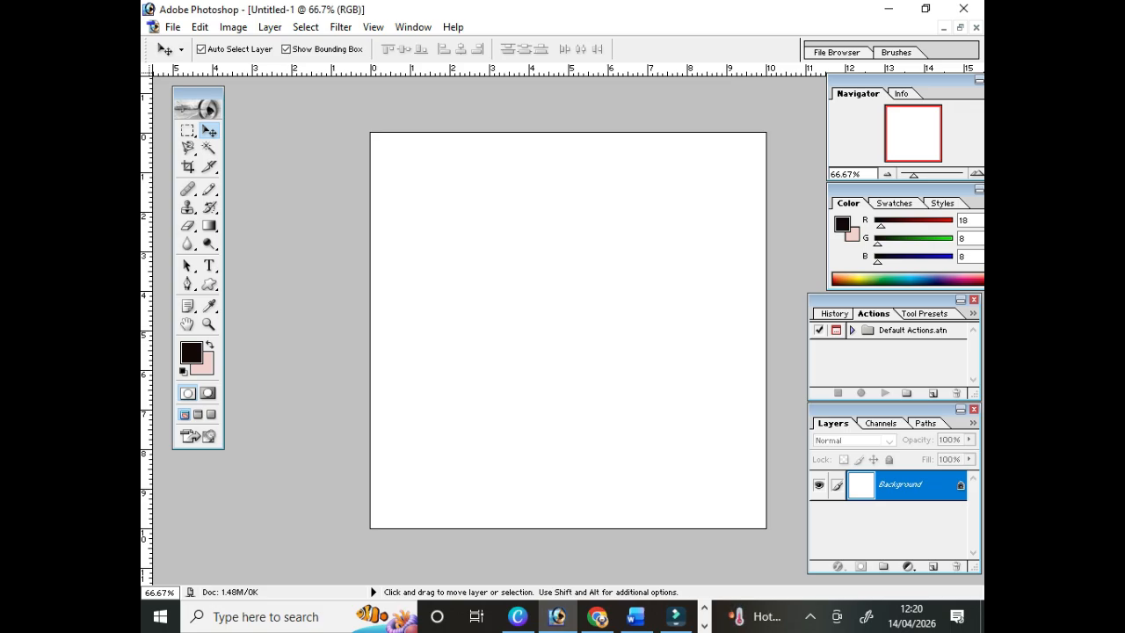
# Convert the Background into a regular layer and place vertical and horizontal guides at 5 inches, crossing at the canvas centre.
pyautogui.doubleClick(901, 485)
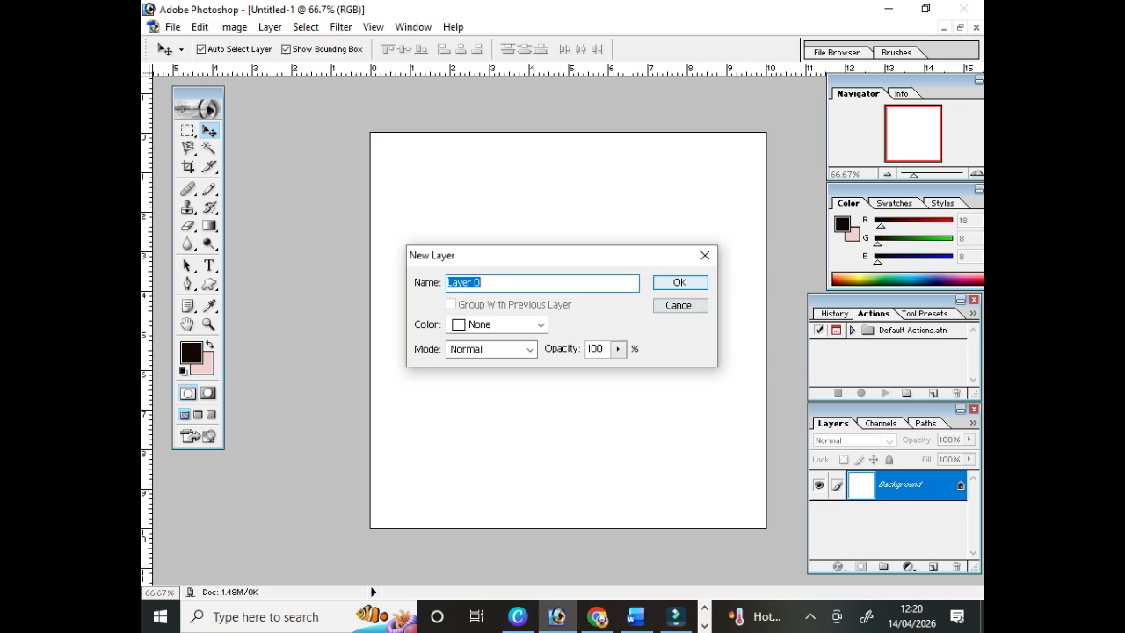
pyautogui.press('Return')
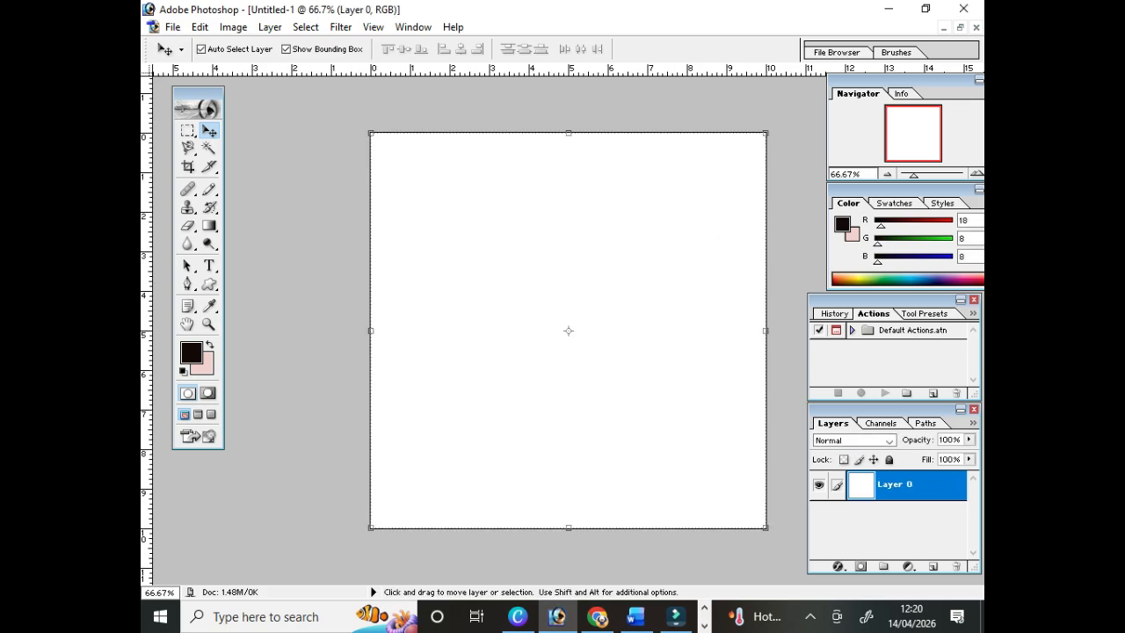
pyautogui.moveTo(146, 401); pyautogui.dragTo(569, 387)
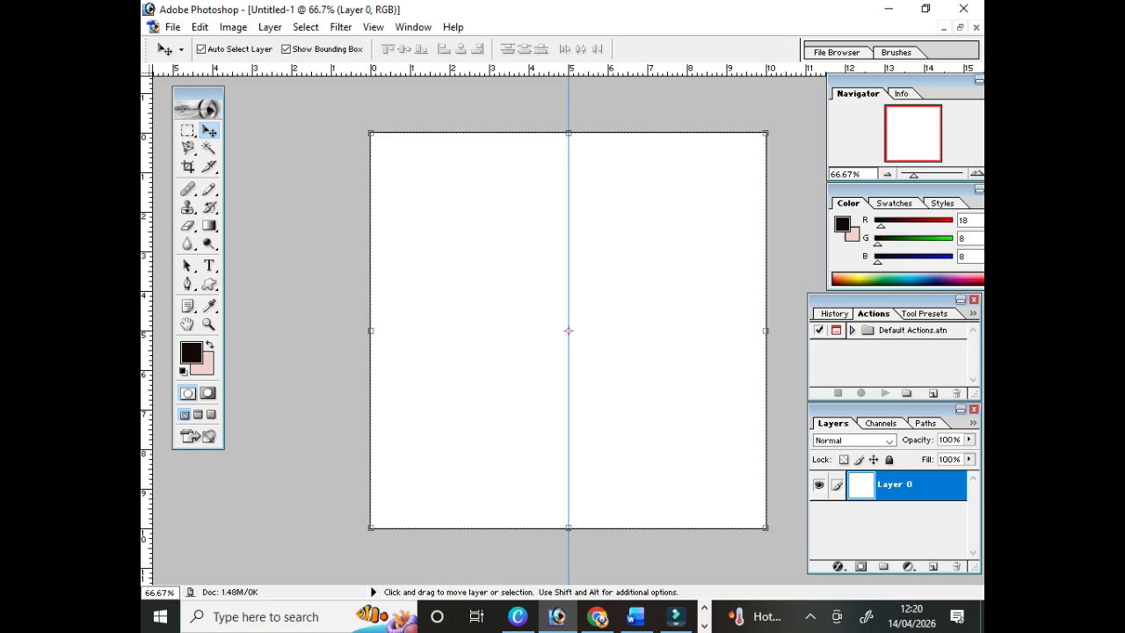
pyautogui.moveTo(617, 71); pyautogui.dragTo(626, 334)
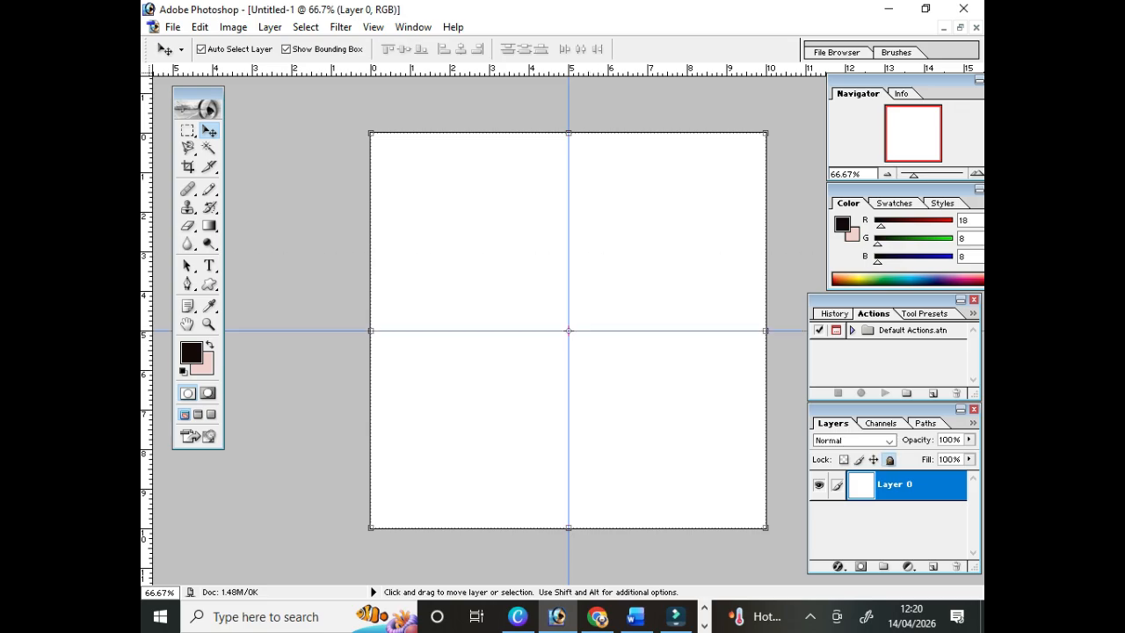
# Lock everything on the white Layer 0.
pyautogui.click(890, 459)
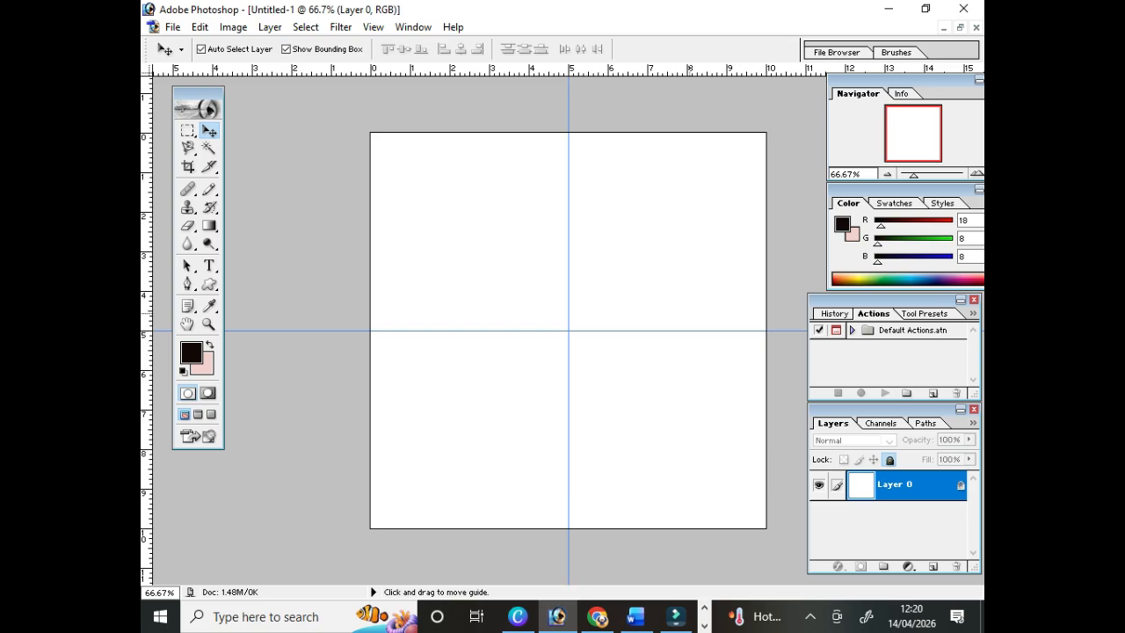
pyautogui.hotkey('ctrl', '0')
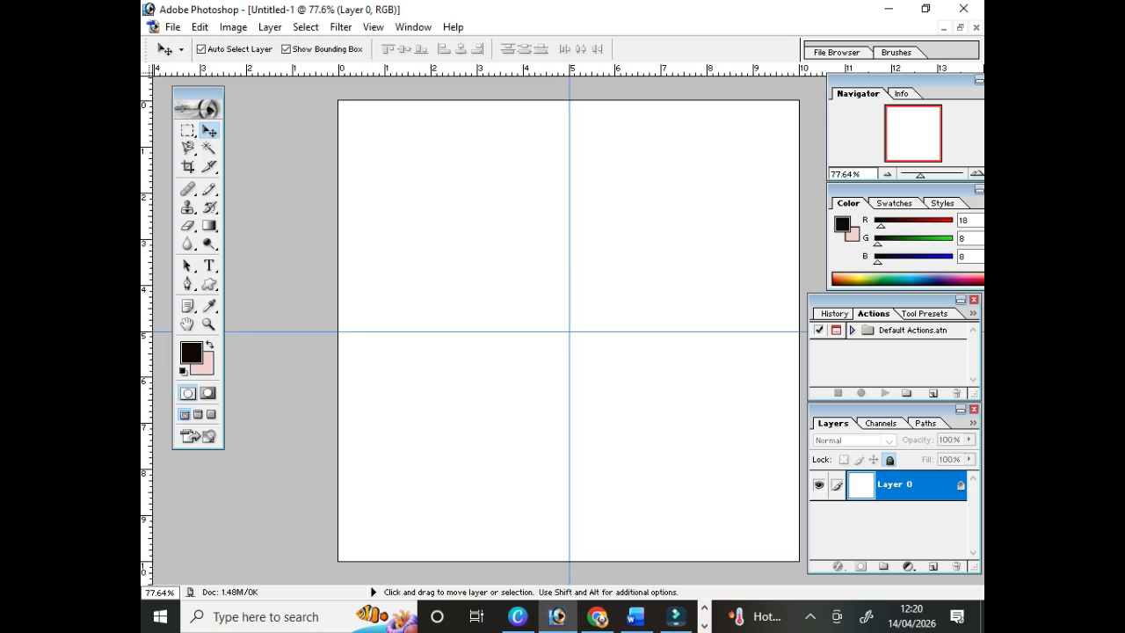
# Draw a fleur-de-lis custom shape about 3.5 inches wide and position it centred on the vertical guide with its base on the horizontal guide.
pyautogui.click(209, 284)
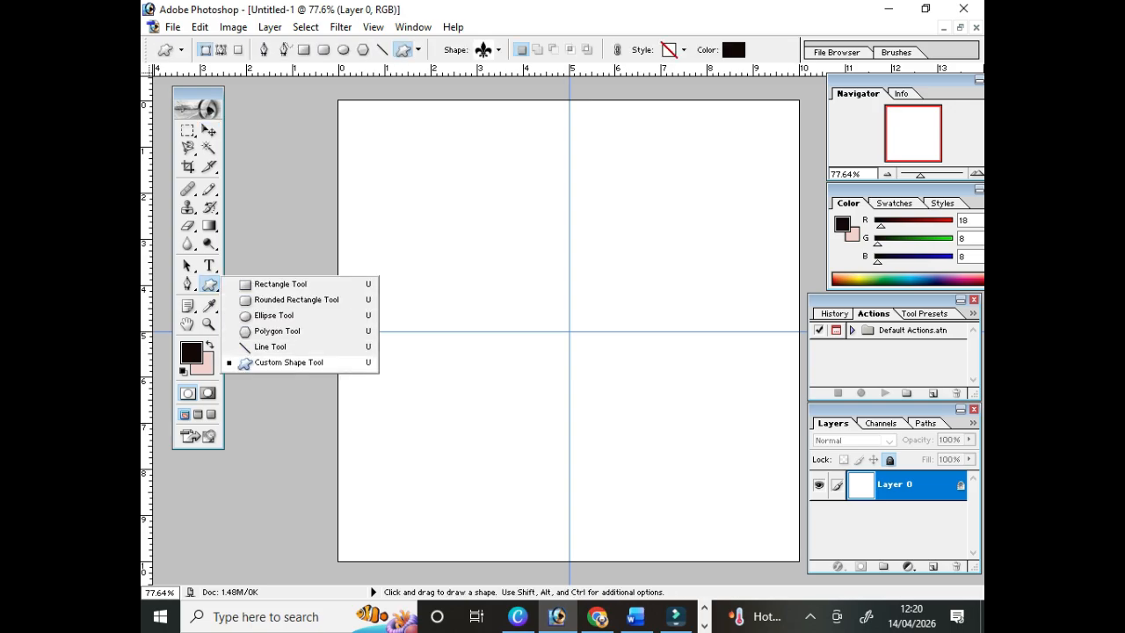
pyautogui.click(289, 362)
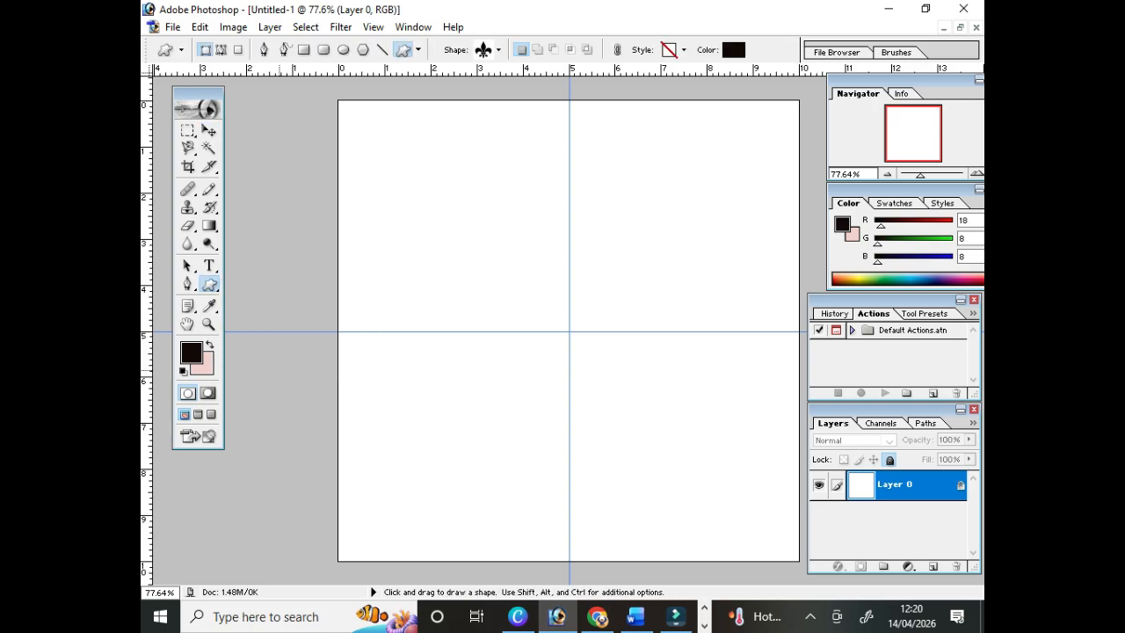
pyautogui.click(498, 50)
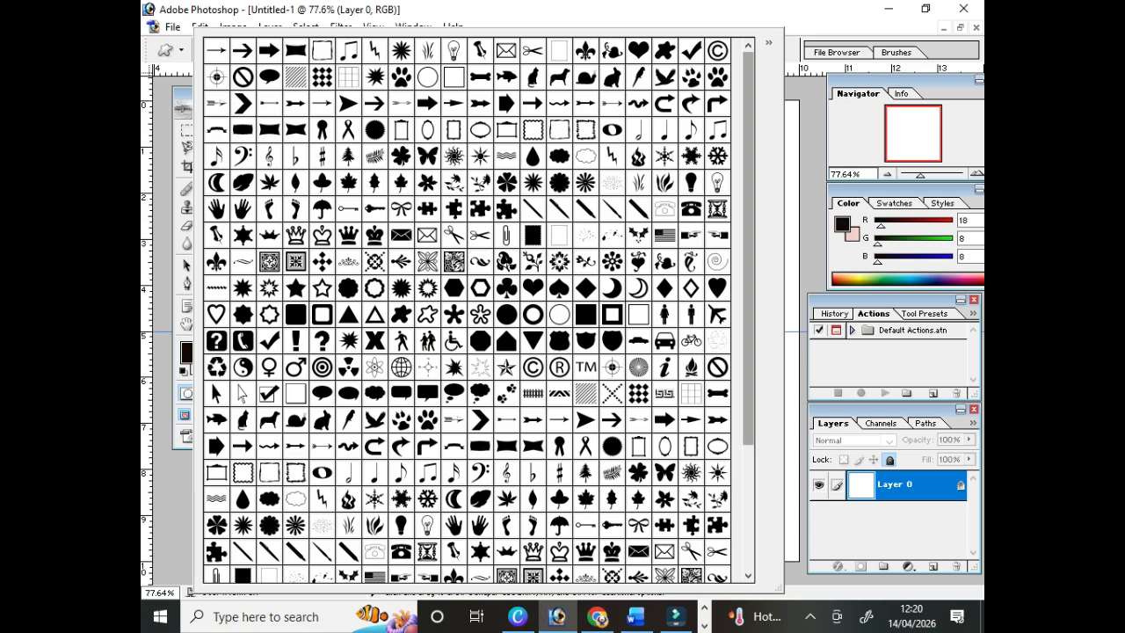
pyautogui.scroll(-6, 479, 310)
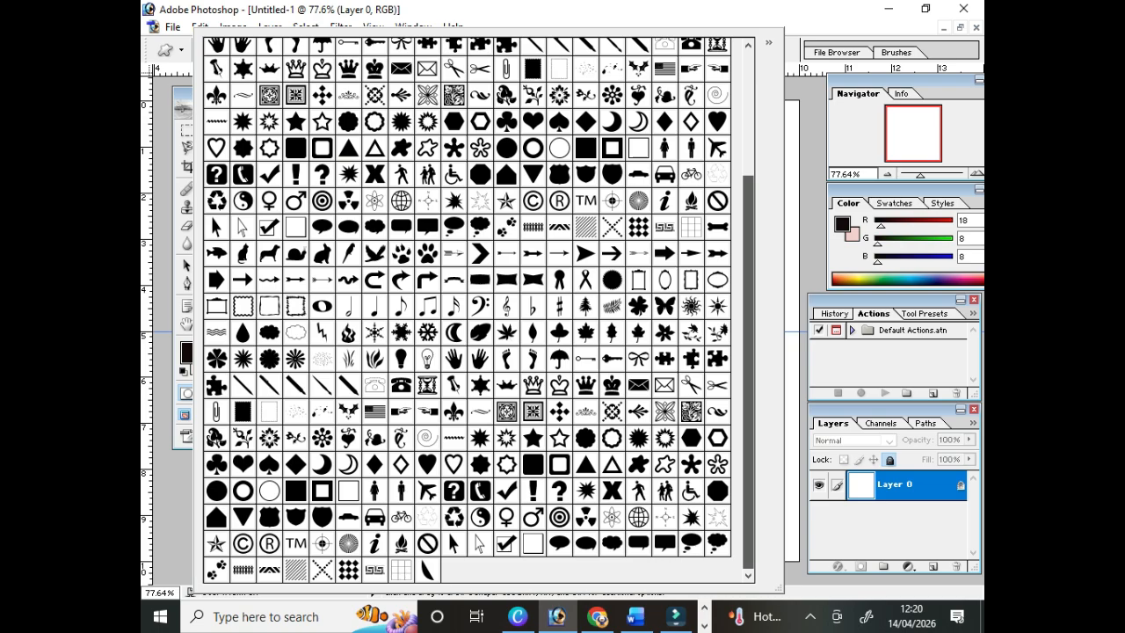
pyautogui.scroll(6, 479, 310)
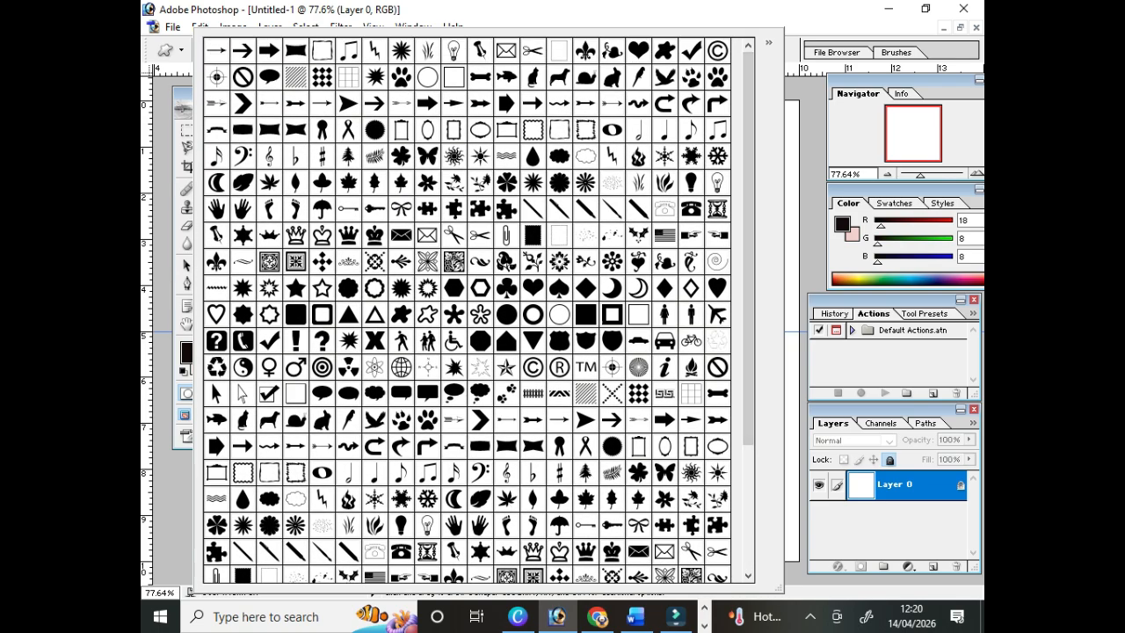
pyautogui.click(586, 51)
pyautogui.click(731, 27)
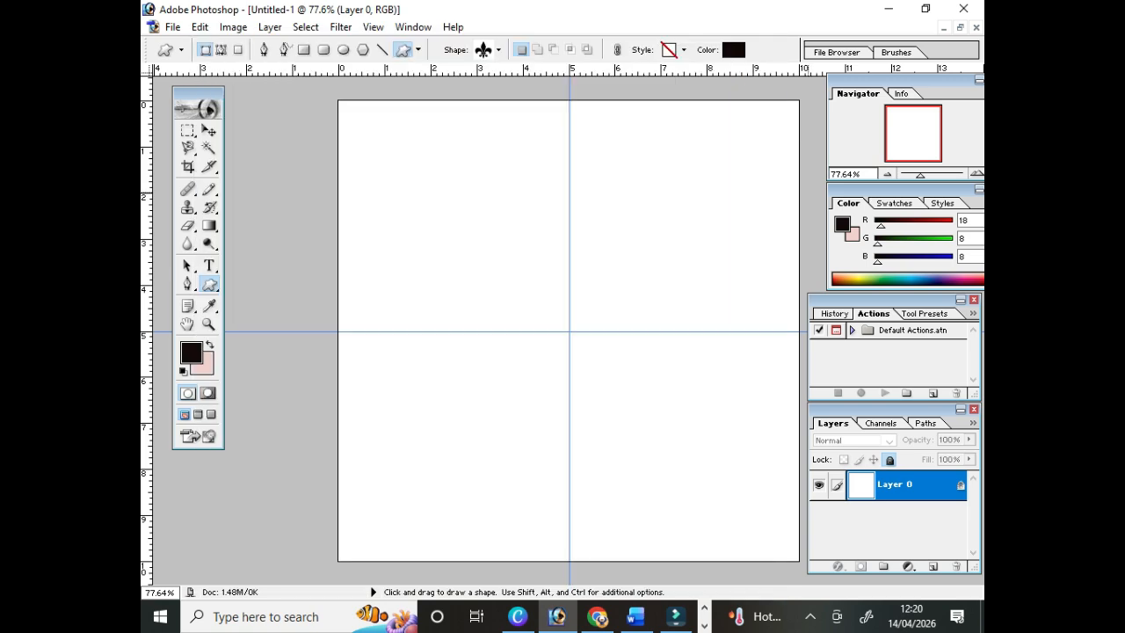
pyautogui.moveTo(507, 186); pyautogui.dragTo(667, 353)
pyautogui.press('v')
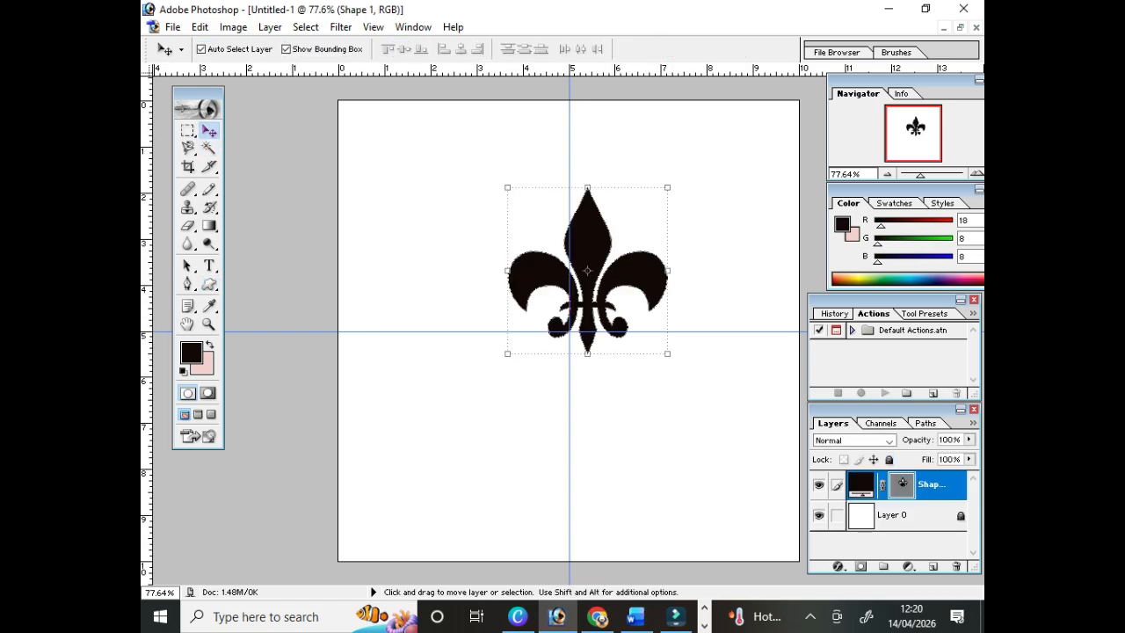
pyautogui.moveTo(639, 284); pyautogui.dragTo(621, 263)
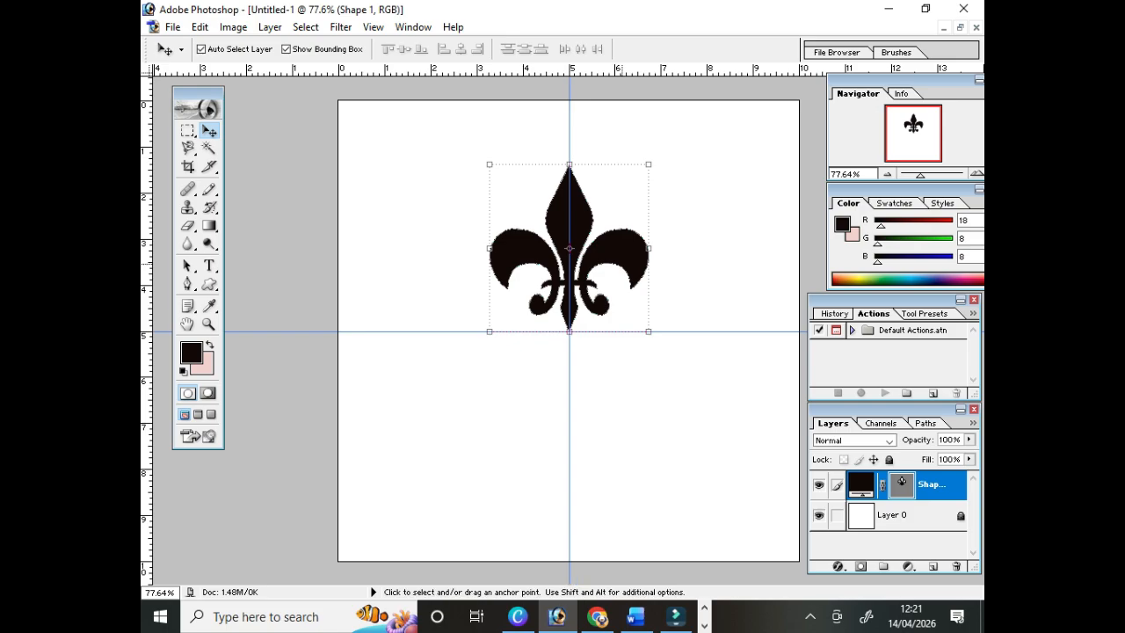
# Duplicate the fleur-de-lis, move the copy directly below the horizontal guide and flip it vertically to mirror the original.
pyautogui.hotkey('ctrl', 'j')
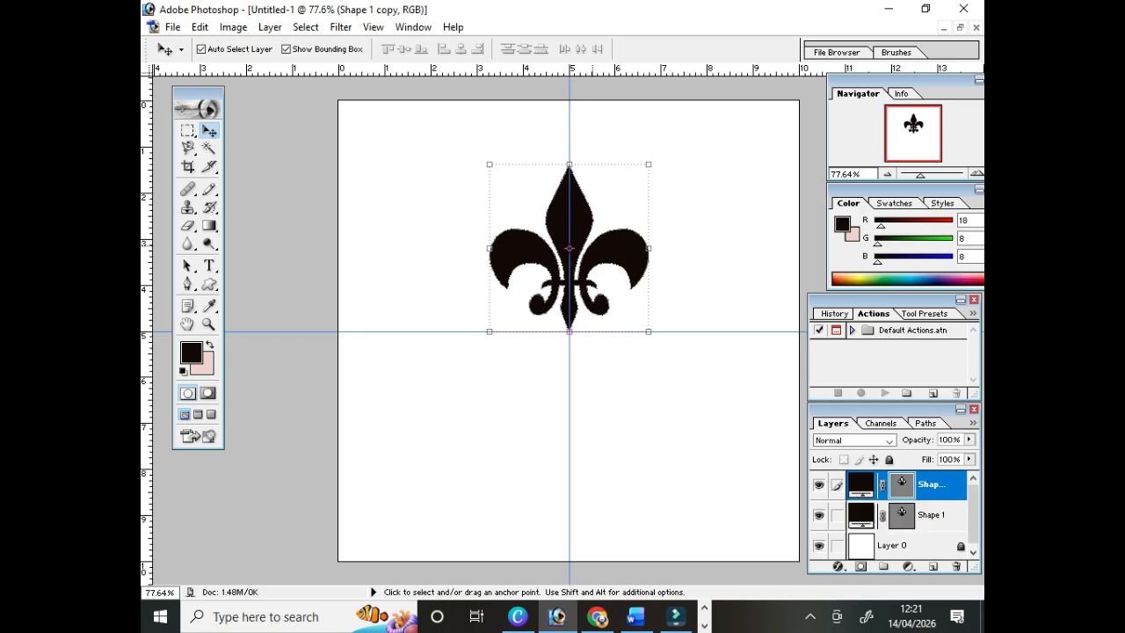
pyautogui.hotkey('ctrl', 't')
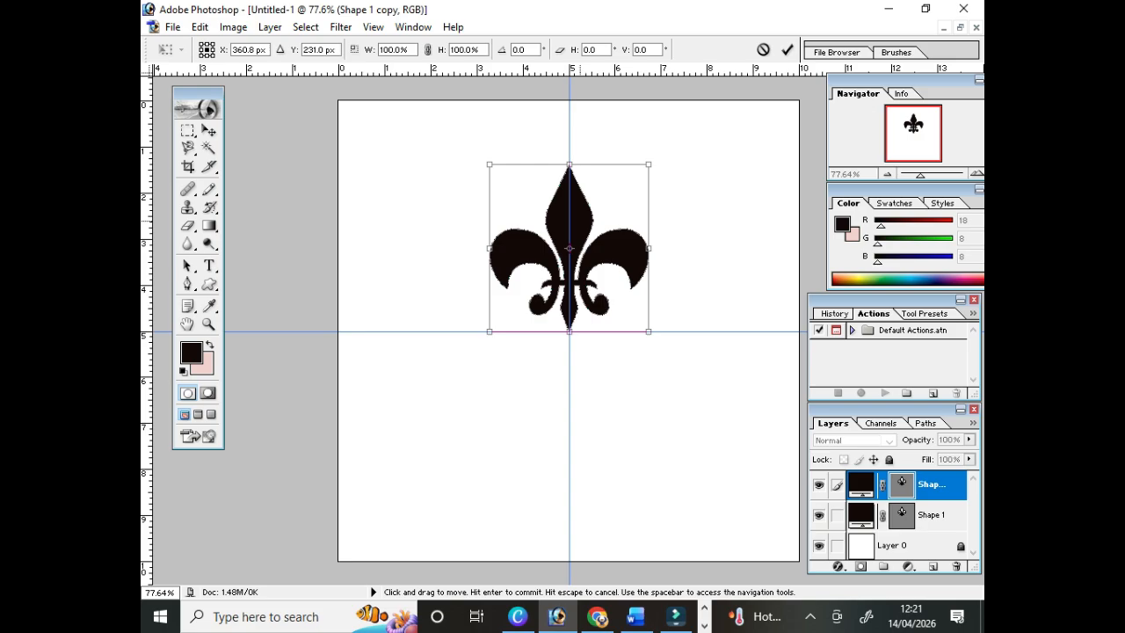
pyautogui.moveTo(581, 221); pyautogui.dragTo(579, 387)
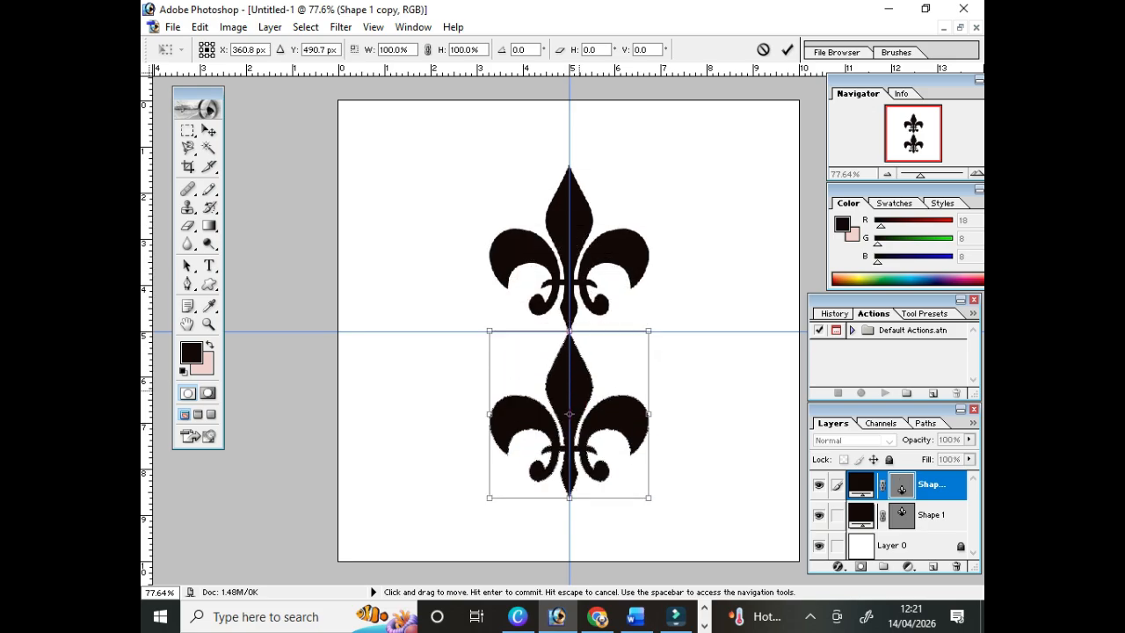
pyautogui.rightClick(578, 168)
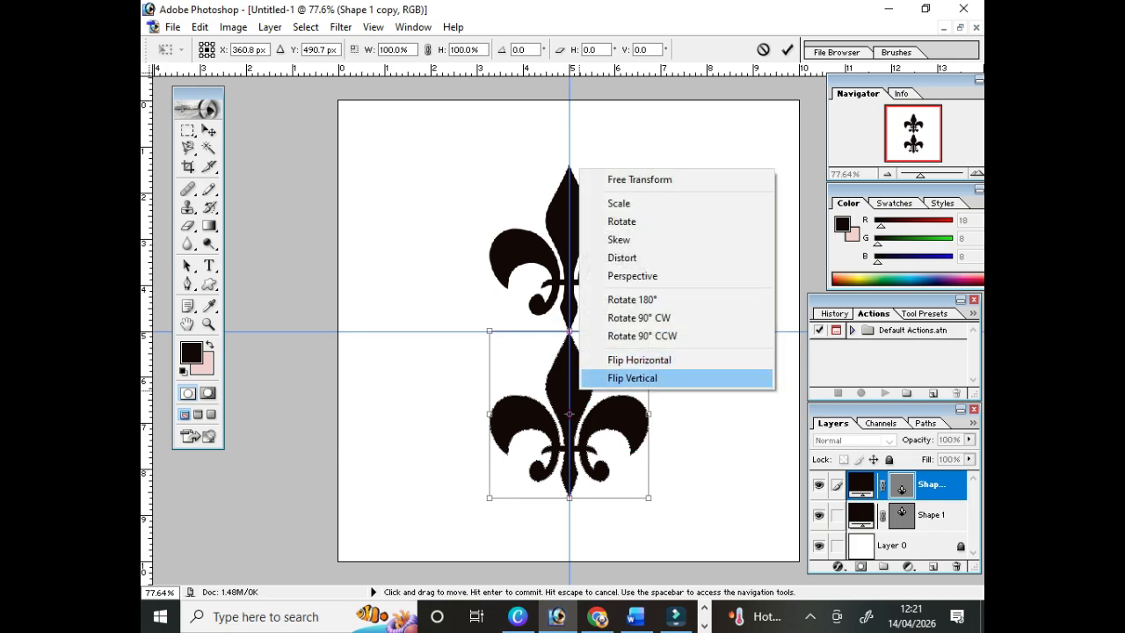
pyautogui.press('Return')
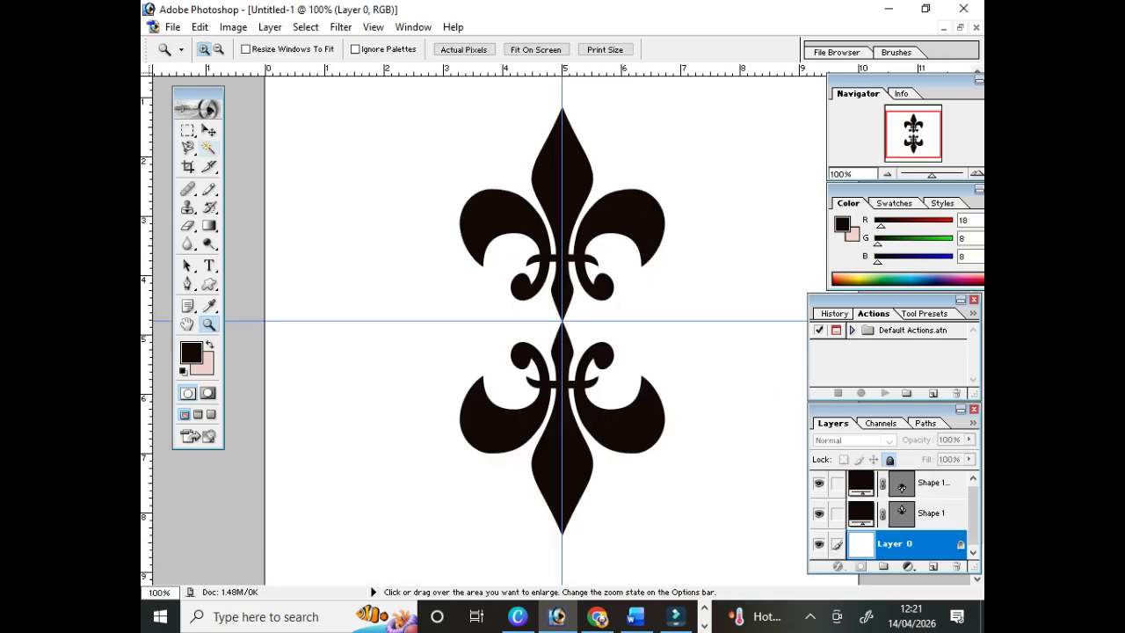
# Link the two fleur-de-lis shape layers and merge them into one layer.
pyautogui.click(208, 130)
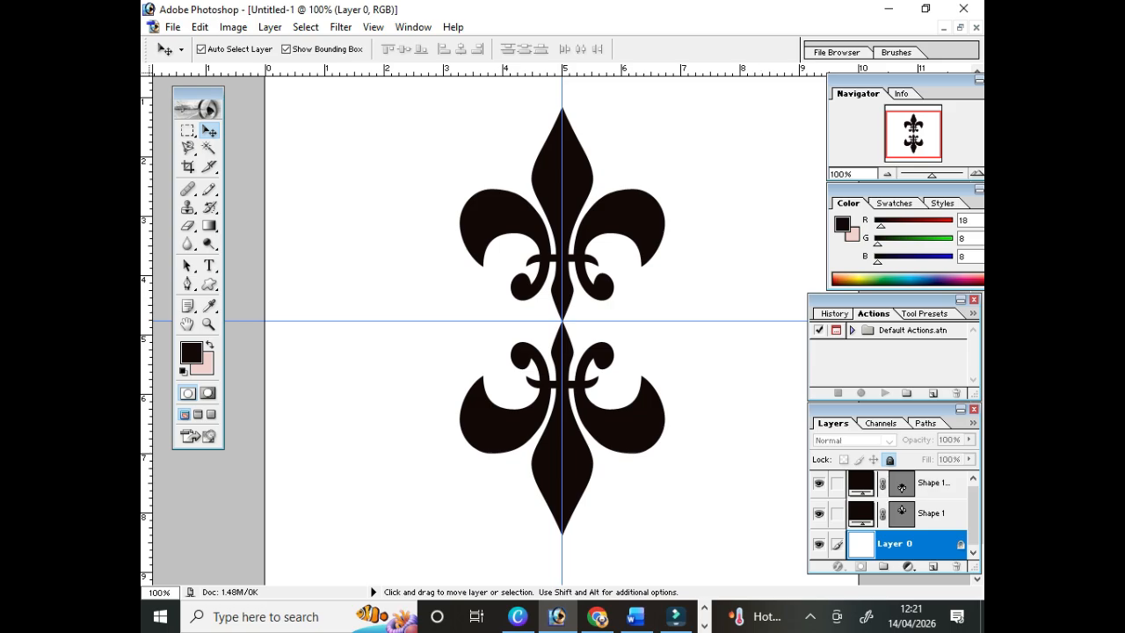
pyautogui.click(932, 513)
pyautogui.click(837, 483)
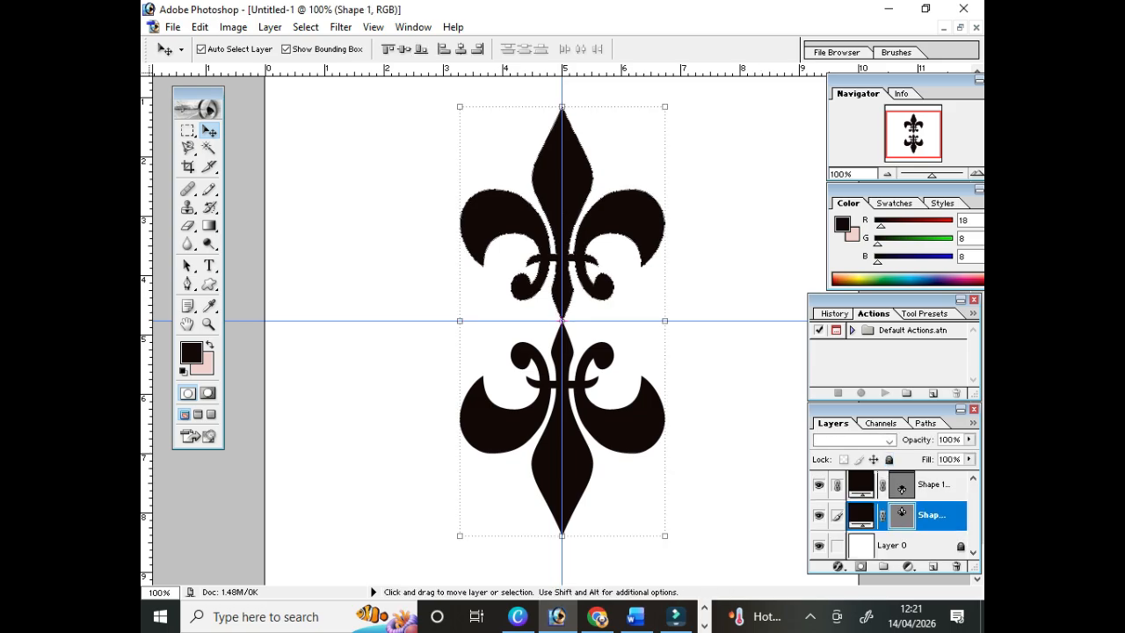
pyautogui.hotkey('ctrl', 'e')
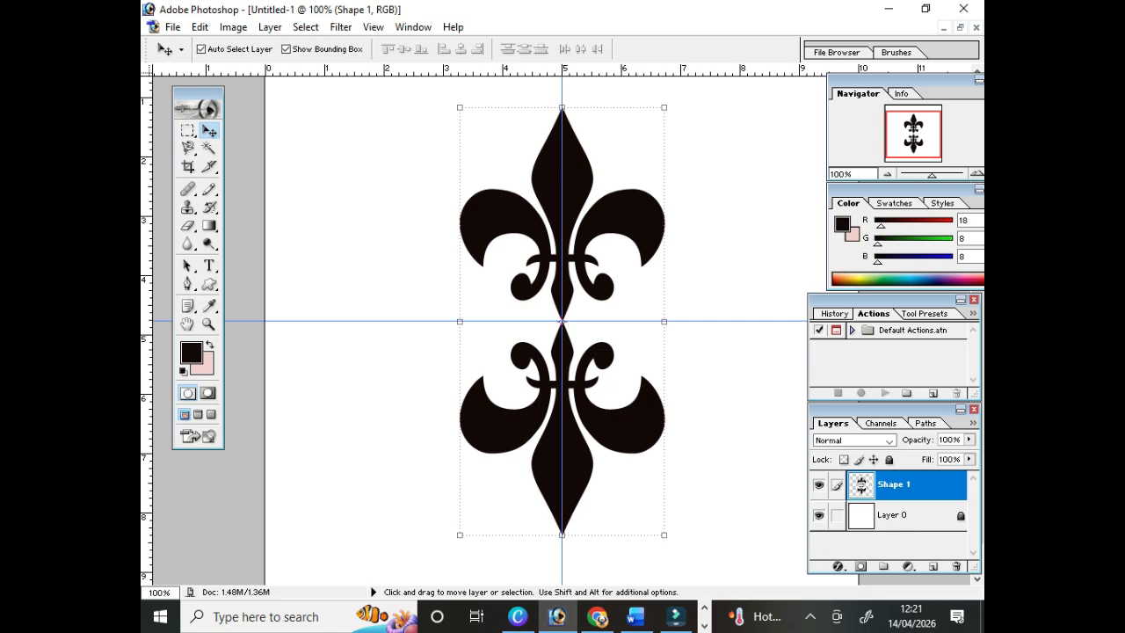
# Duplicate the merged fleur-de-lis layer and rotate the copy 90° clockwise around the canvas centre.
pyautogui.hotkey('ctrl', 'j')
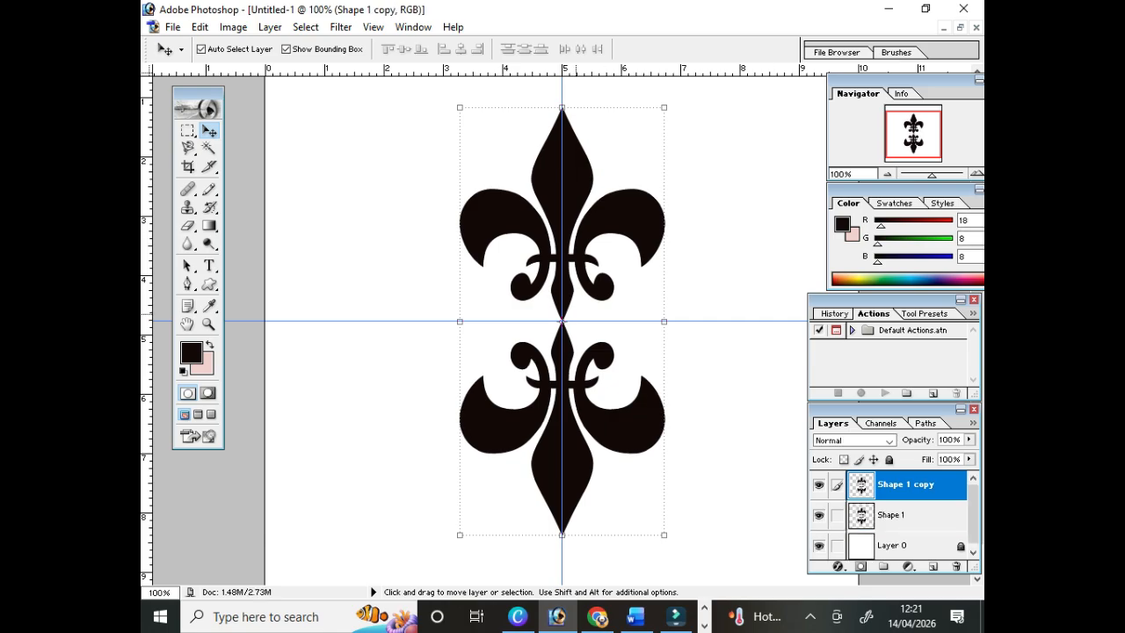
pyautogui.hotkey('ctrl', 't')
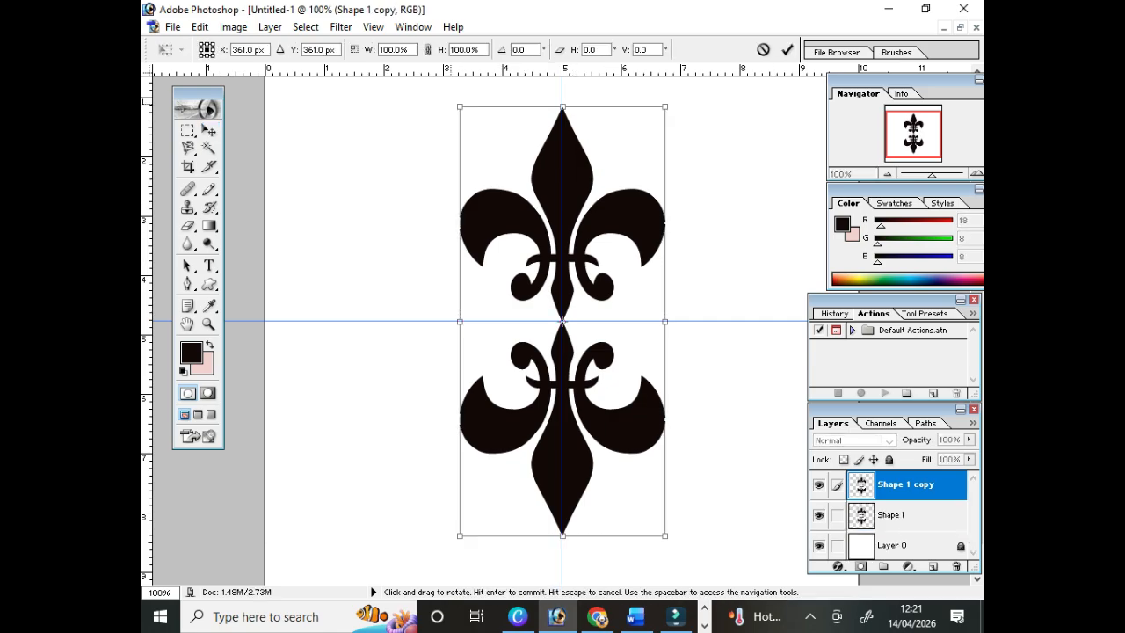
pyautogui.rightClick(525, 217)
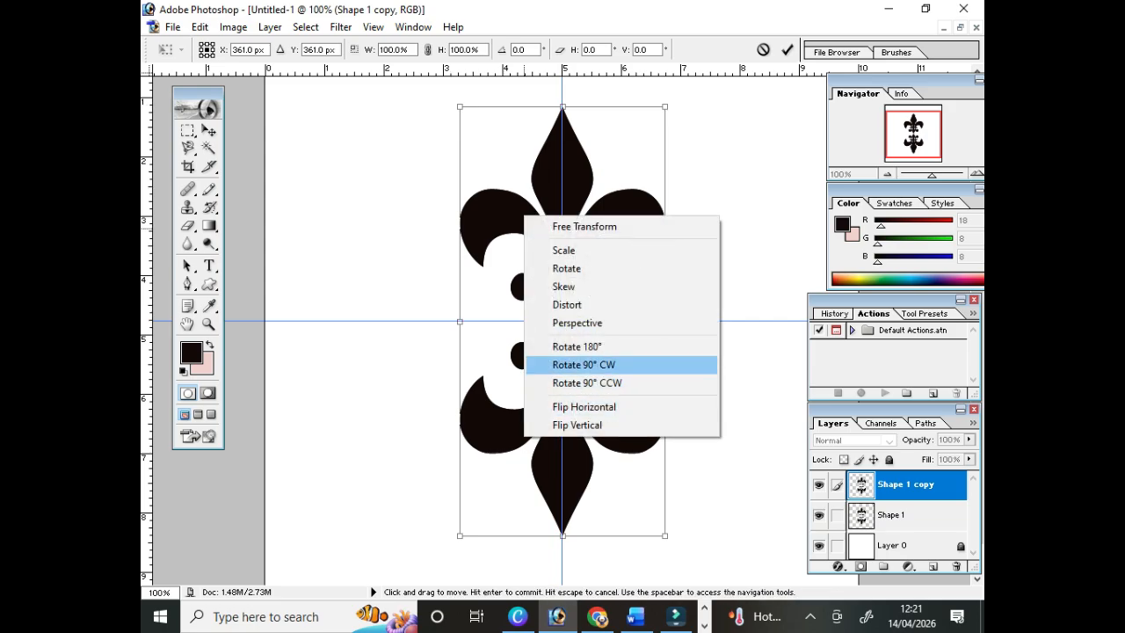
pyautogui.click(584, 364)
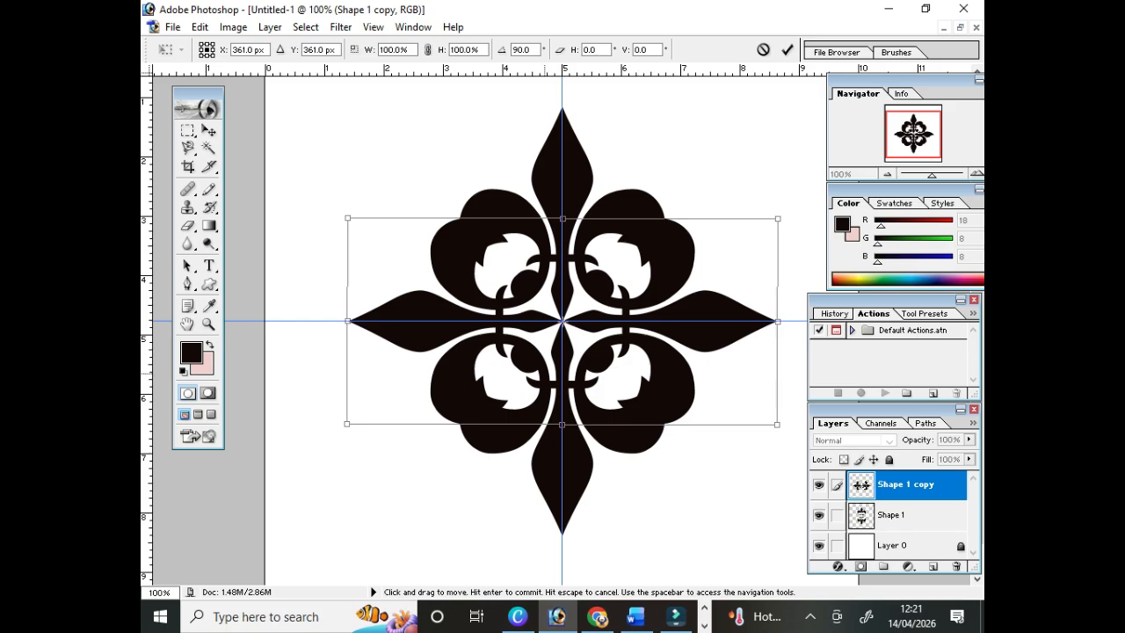
pyautogui.press('Return')
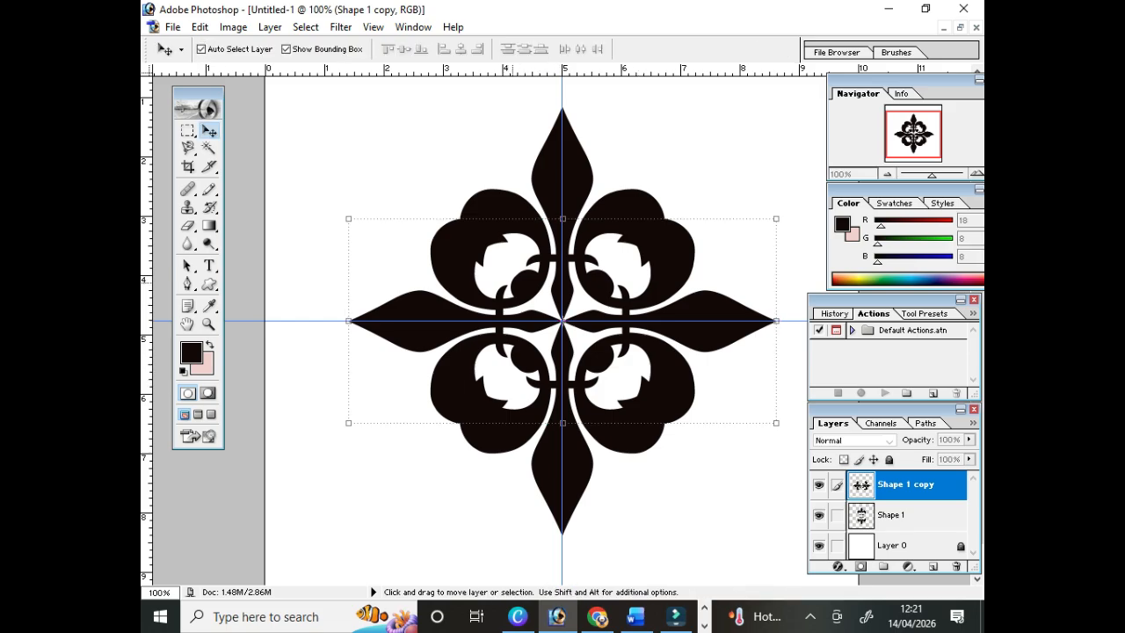
# Link the Shape 1 and Shape 1 copy layers and merge them into one layer.
pyautogui.click(730, 182)
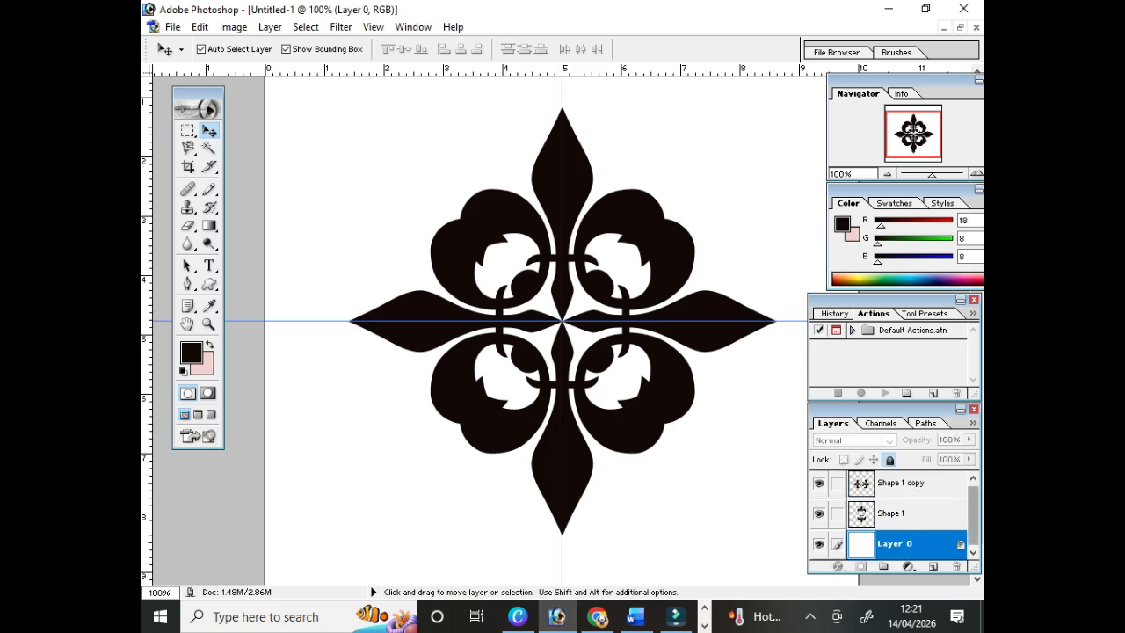
pyautogui.click(894, 512)
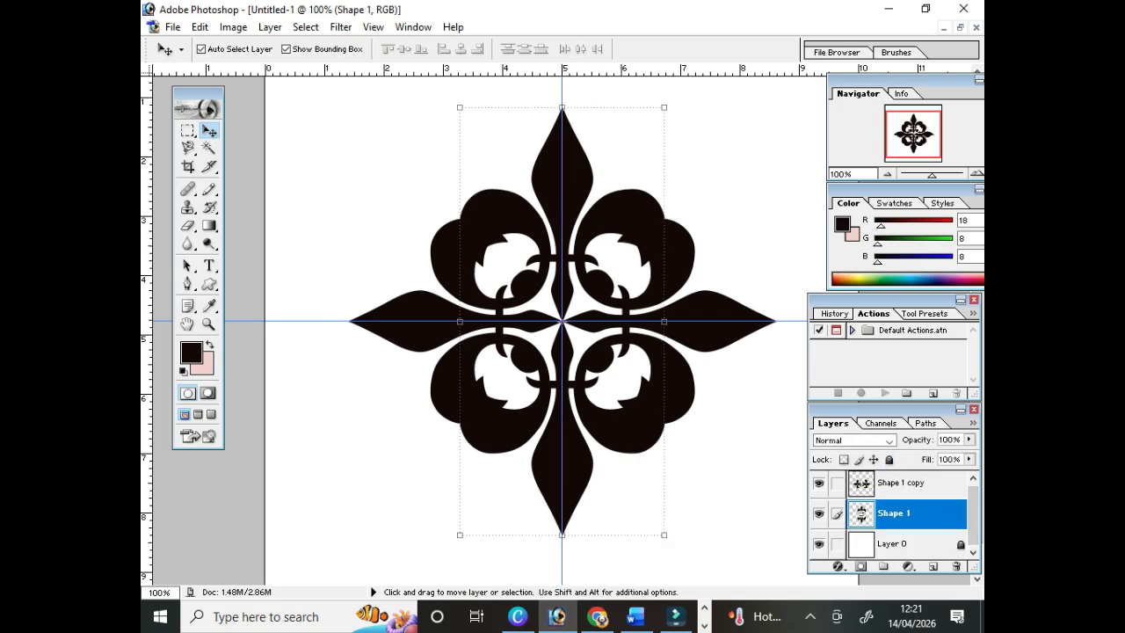
pyautogui.click(837, 483)
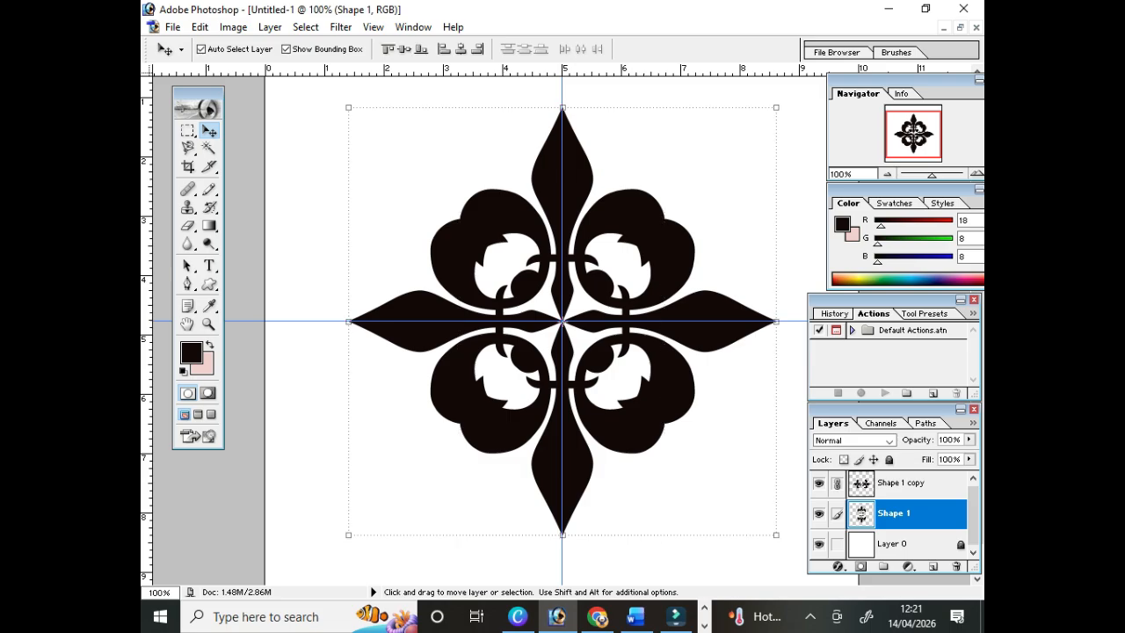
pyautogui.hotkey('ctrl', 'e')
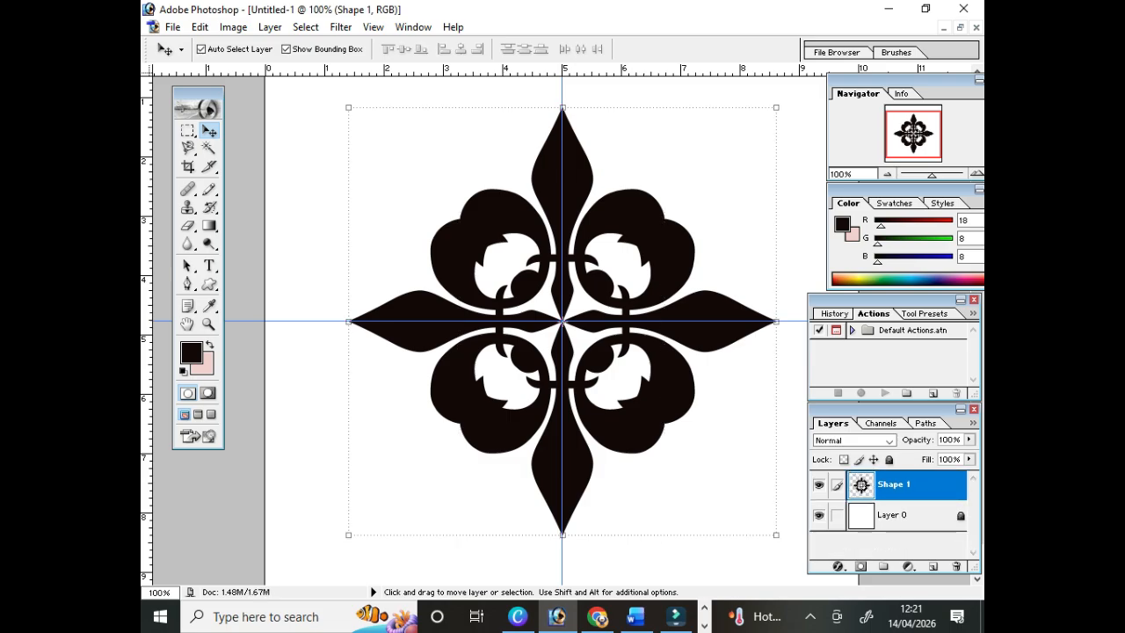
pyautogui.click(820, 485)
pyautogui.click(819, 484)
# Duplicate the merged four-pointed motif and rotate the copy 45° around the canvas centre to form an eight-pointed star.
pyautogui.hotkey('ctrl', 'j')
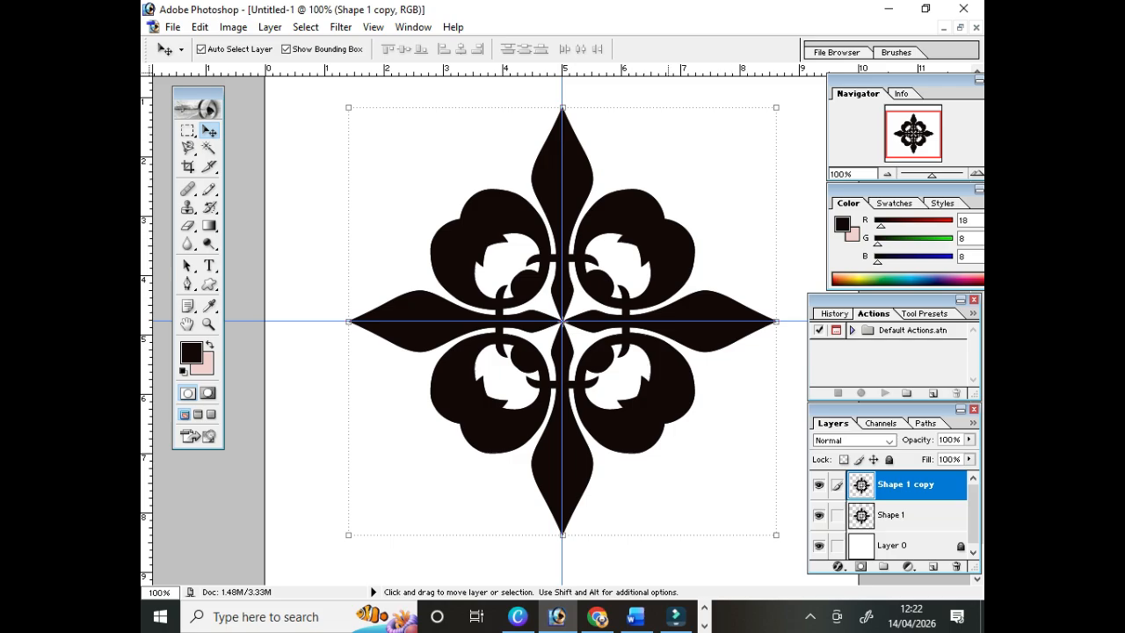
pyautogui.hotkey('ctrl', 't')
pyautogui.moveTo(784, 99); pyautogui.dragTo(571, 66)
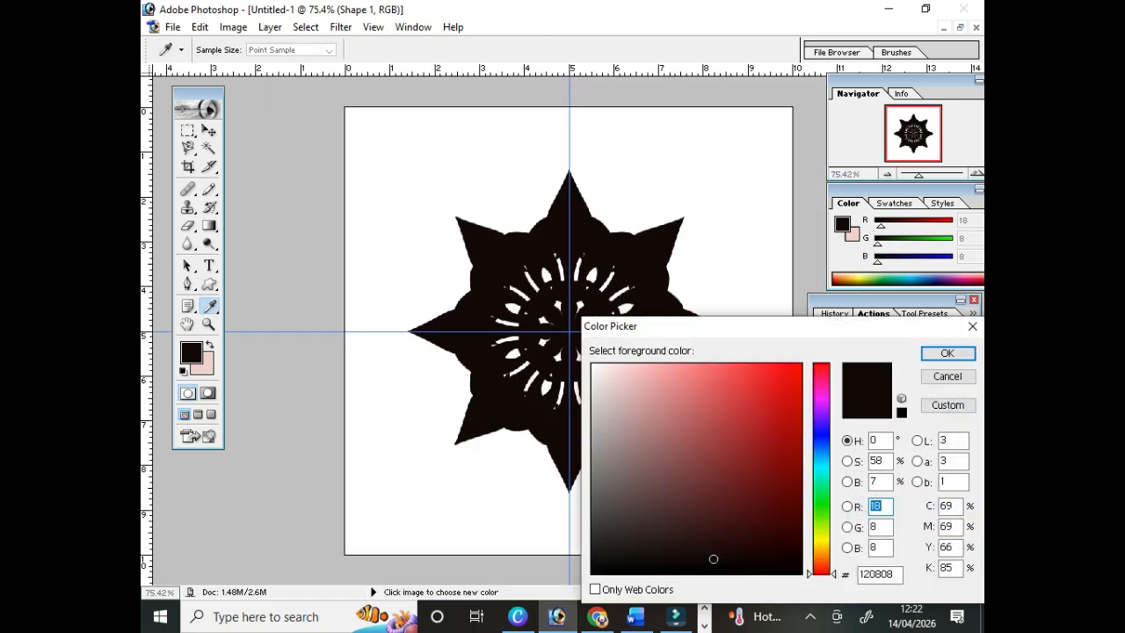
# Set the foreground colour to brown 6A3838 and fill the motif on the Shape 1 layer with it, clearing the selection.
pyautogui.click(760, 450)
pyautogui.click(693, 471)
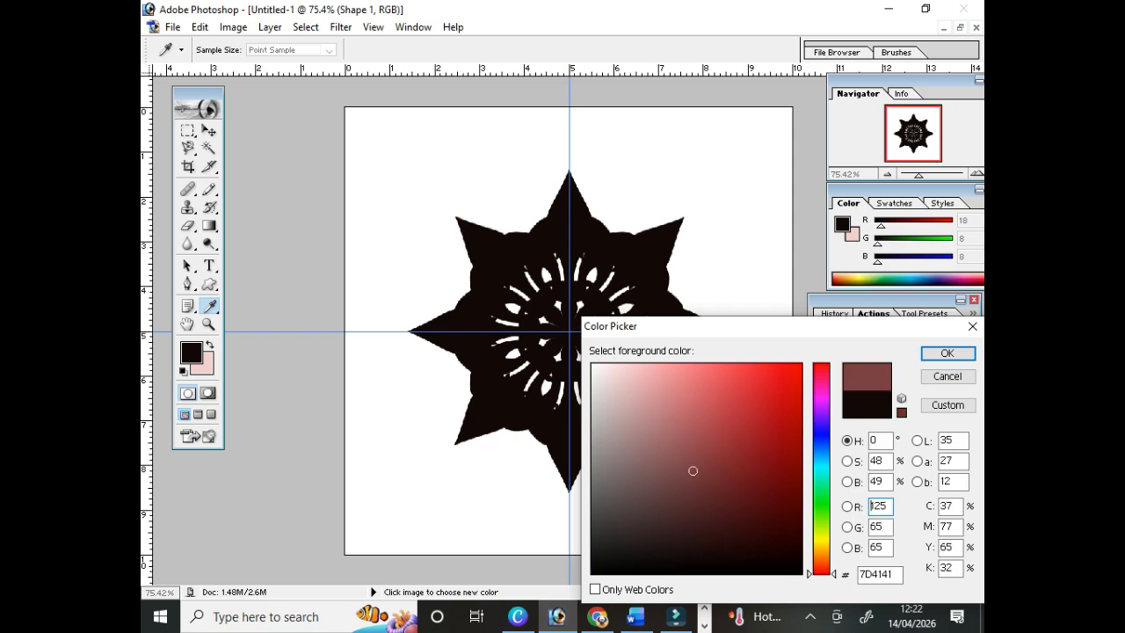
pyautogui.click(690, 486)
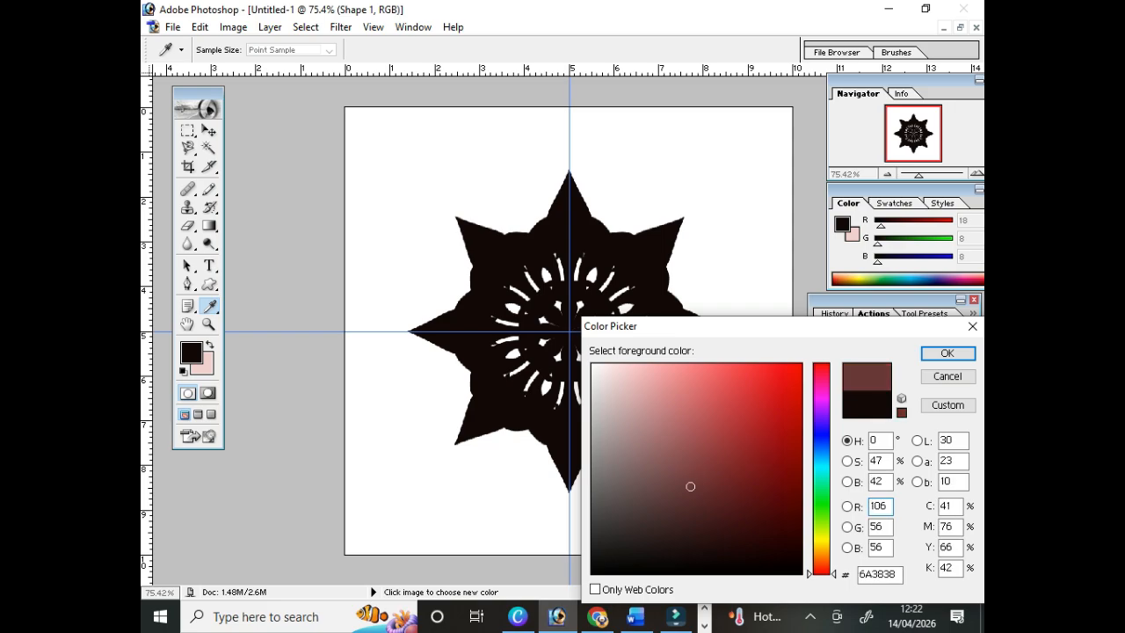
pyautogui.click(948, 354)
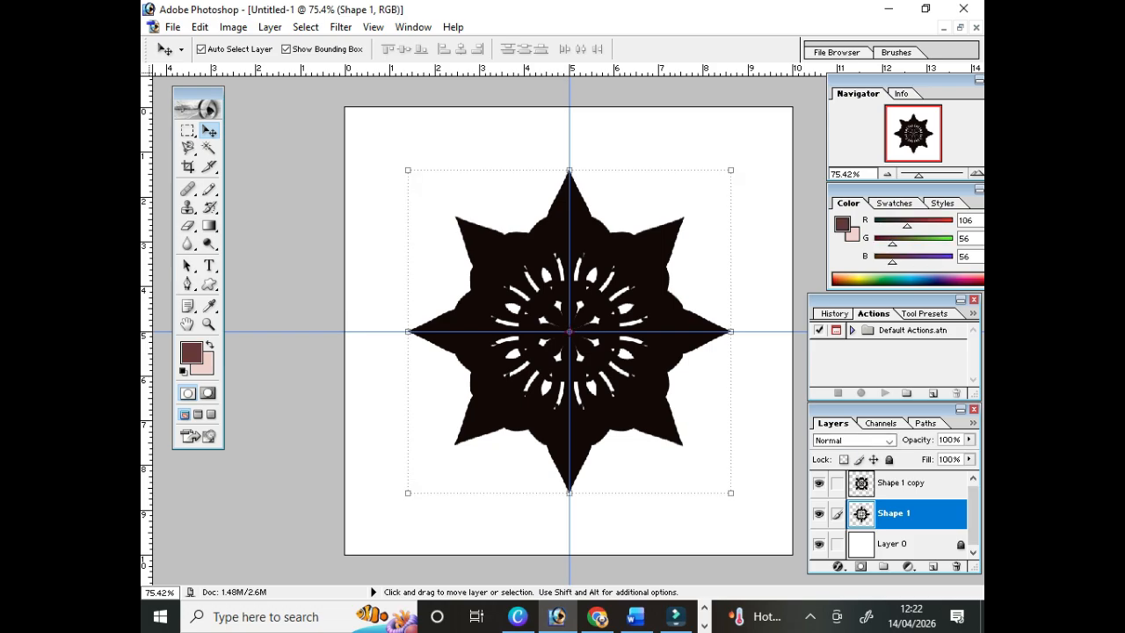
pyautogui.keyDown('ctrl'); pyautogui.click(865, 513); pyautogui.keyUp('ctrl')
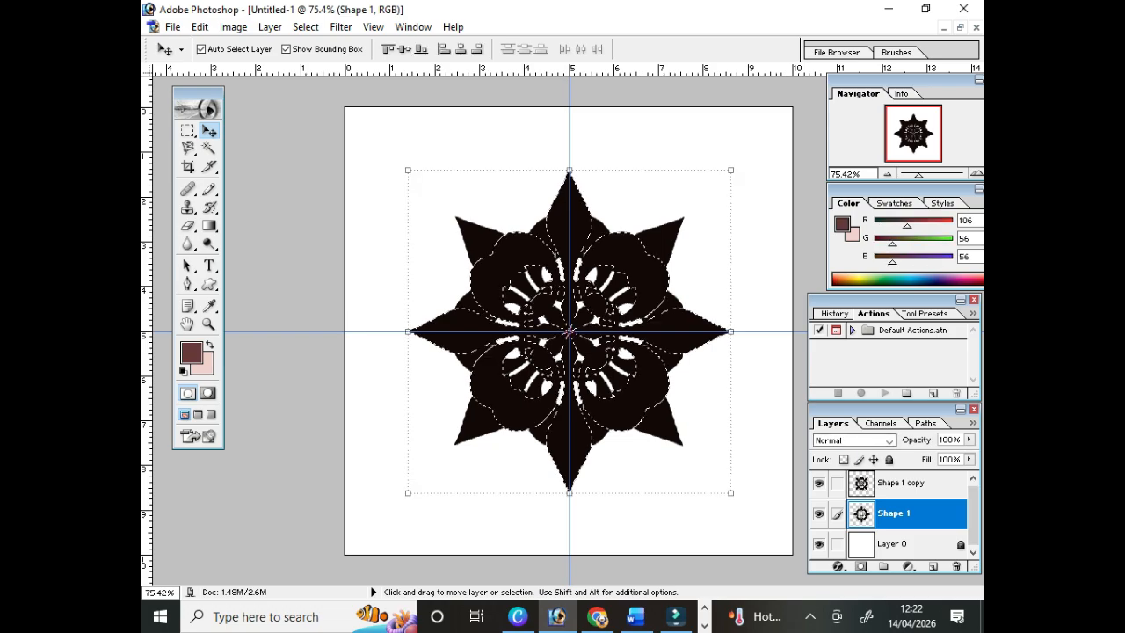
pyautogui.hotkey('alt', 'BackSpace')
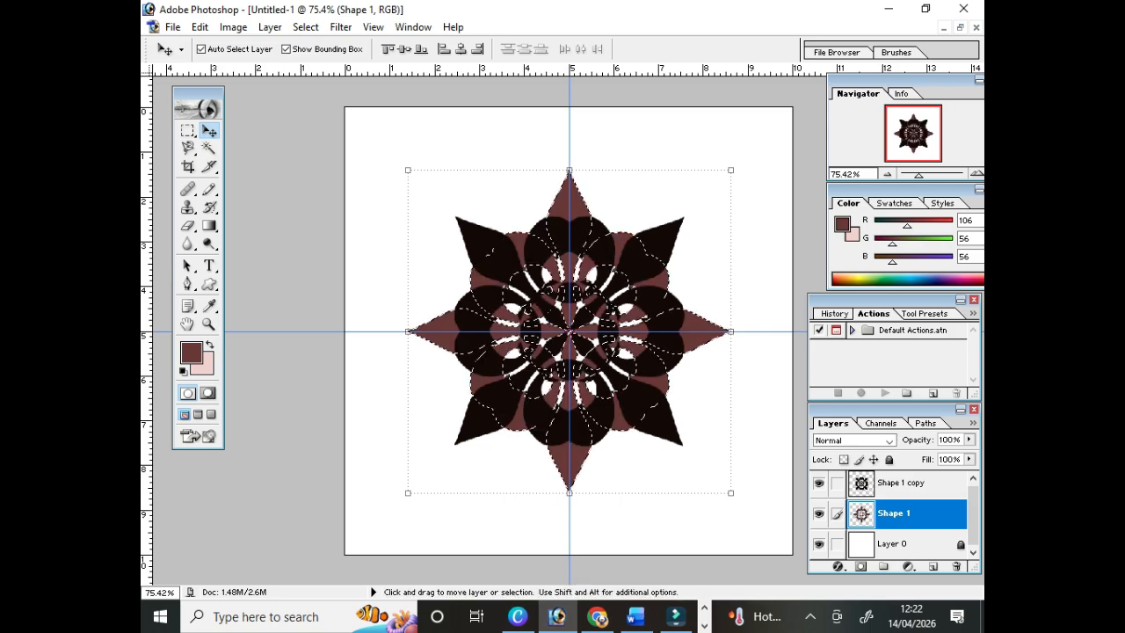
pyautogui.hotkey('ctrl', 'd')
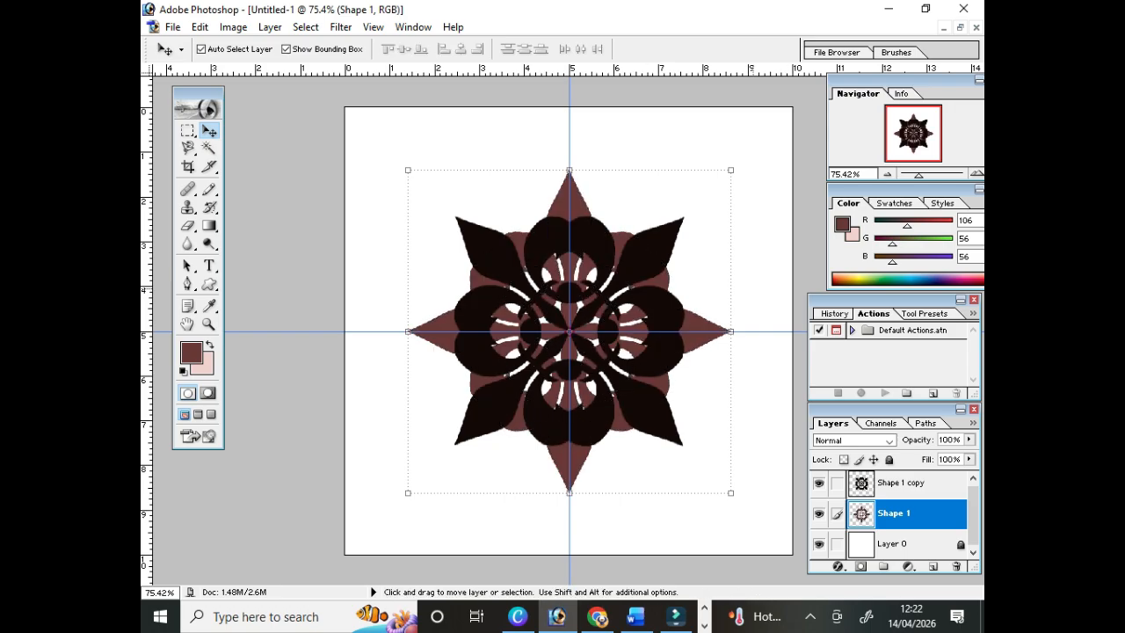
# Duplicate the brown Shape 1 motif, move the copy above the black motif and rotate it counterclockwise so its points fall between the existing ones.
pyautogui.click(895, 544)
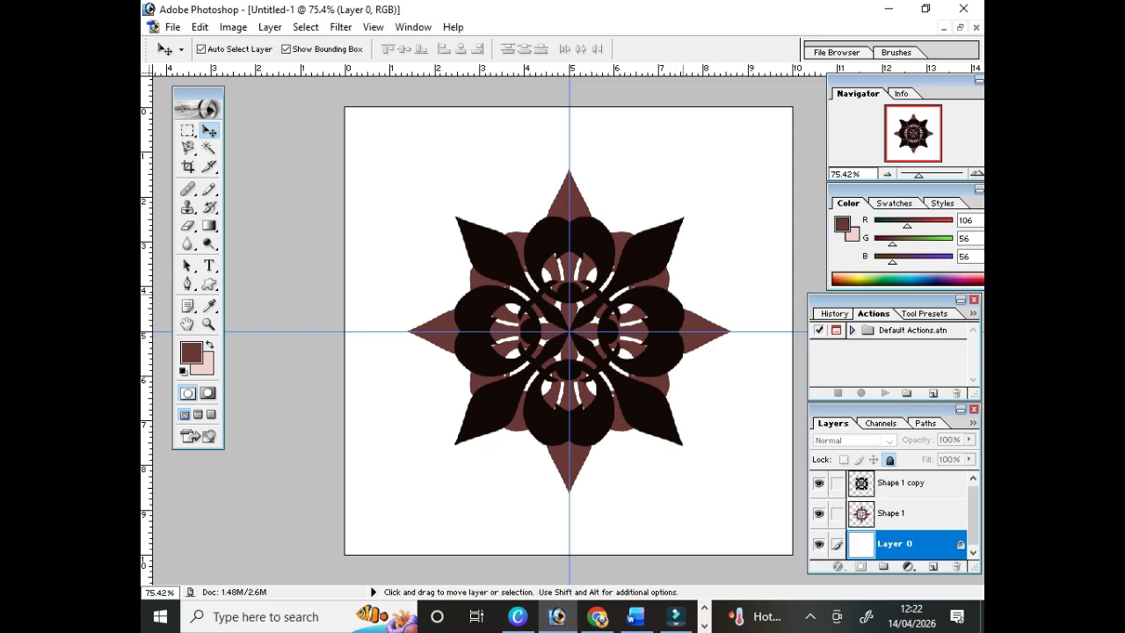
pyautogui.click(901, 484)
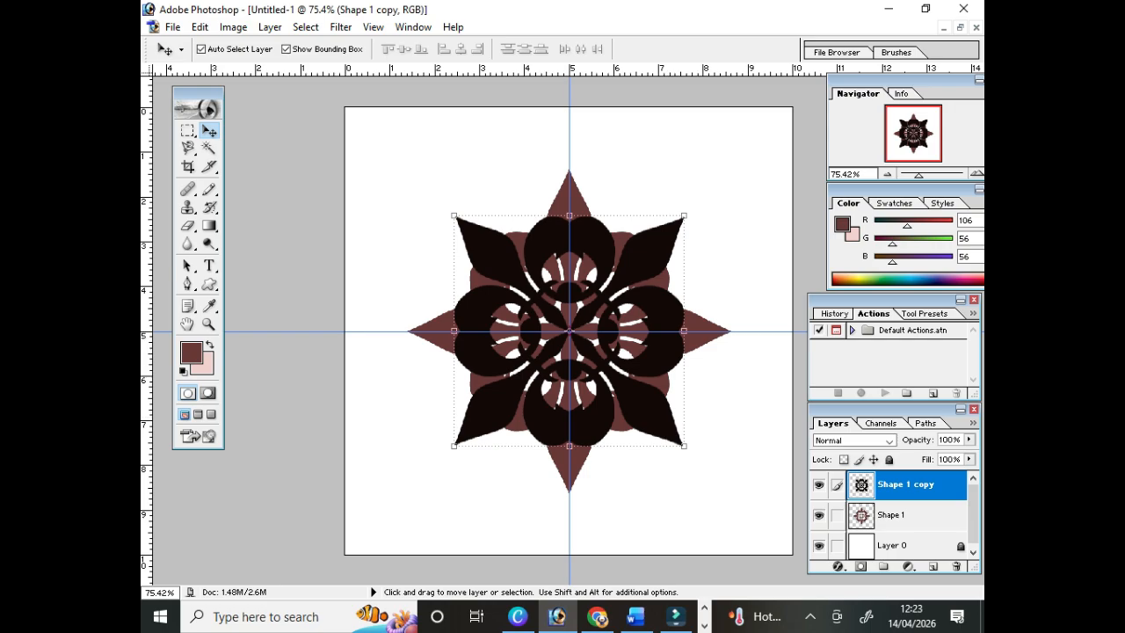
pyautogui.click(901, 515)
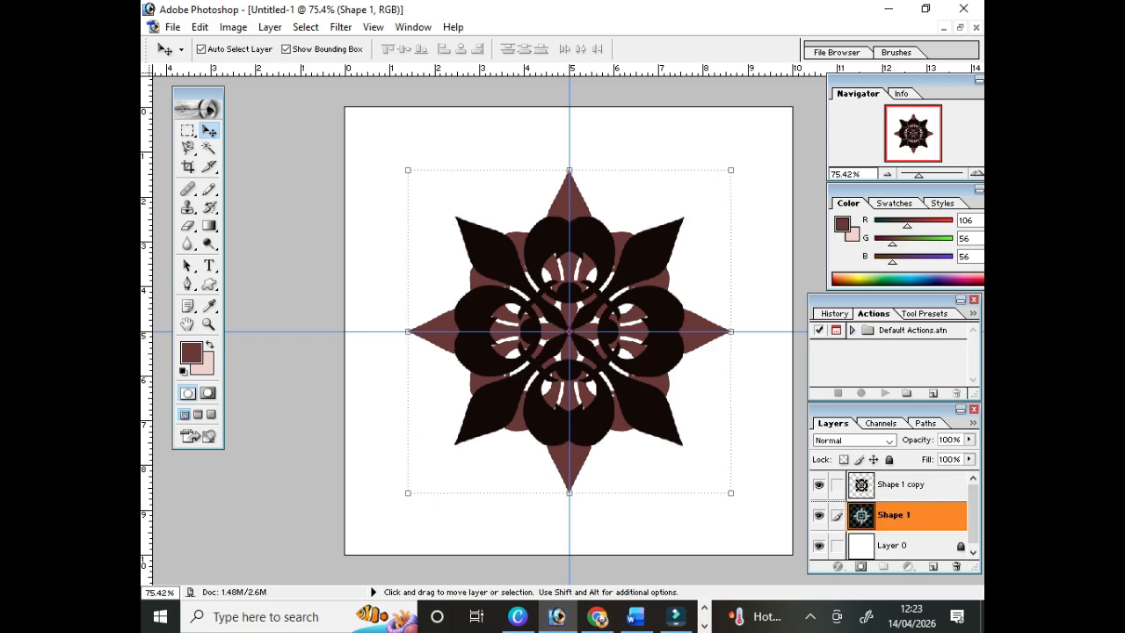
pyautogui.hotkey('ctrl', 'j')
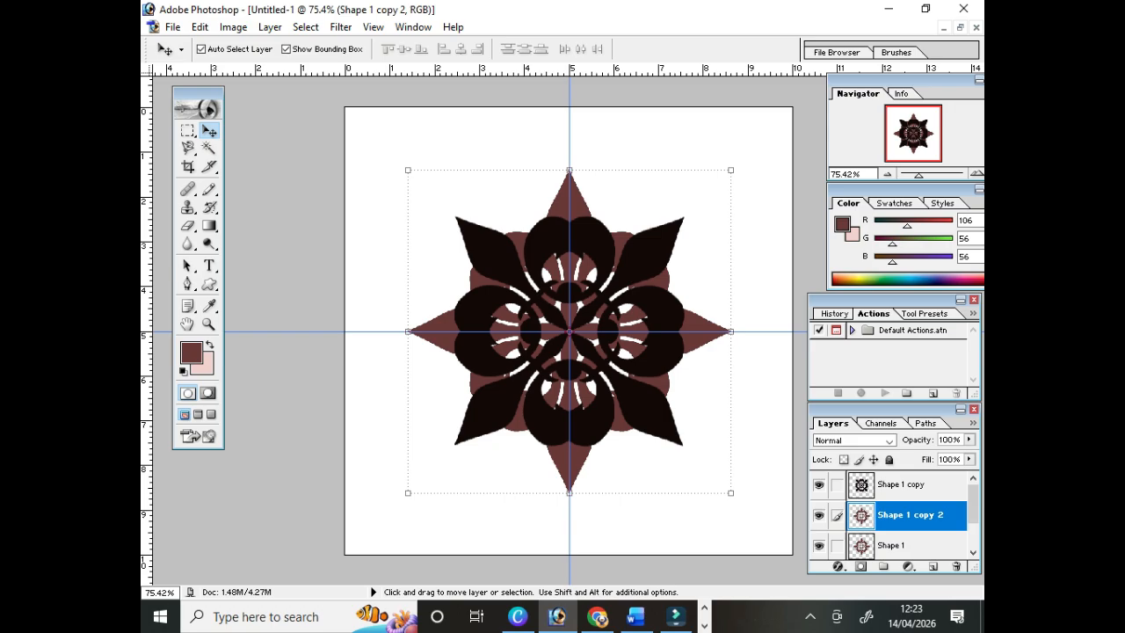
pyautogui.hotkey('ctrl', ']')
pyautogui.hotkey('ctrl', 't')
pyautogui.moveTo(749, 150); pyautogui.dragTo(657, 93)
pyautogui.press('Return')
# Duplicate the black motif onto the top of the layer stack and rotate the copy counterclockwise so its points fill the remaining gaps.
pyautogui.hotkey('ctrl', 'j')
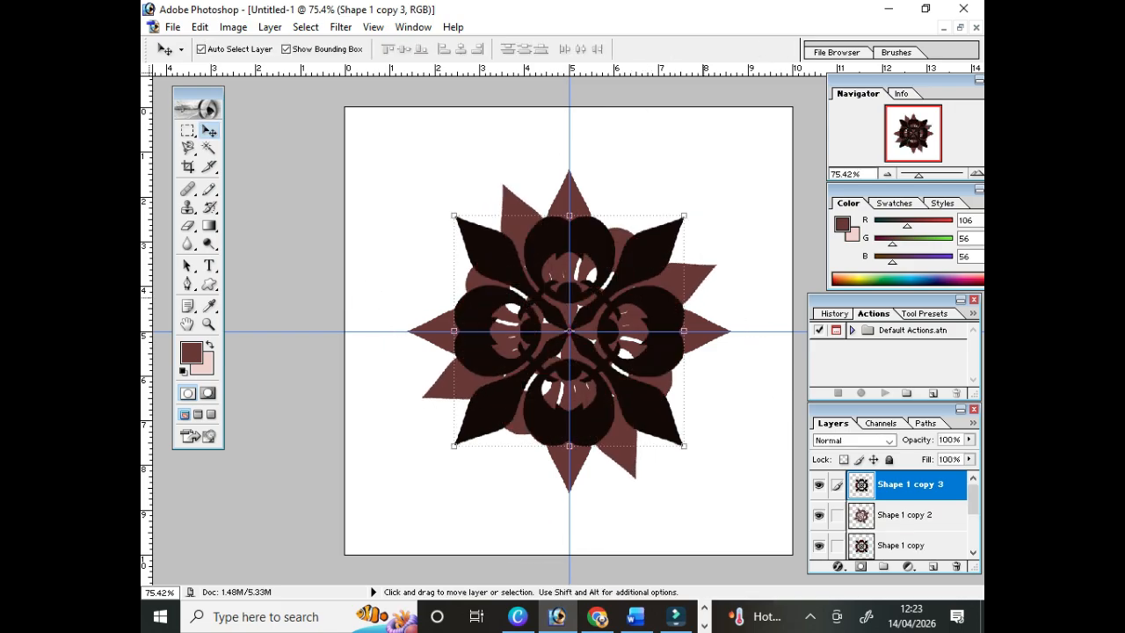
pyautogui.hotkey('ctrl', 't')
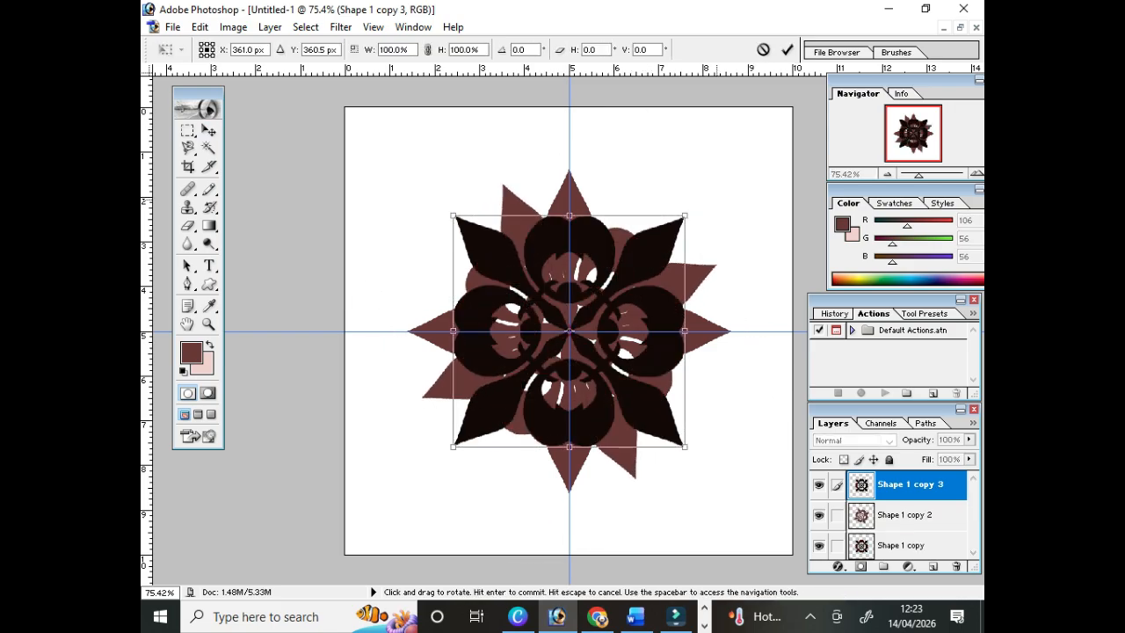
pyautogui.moveTo(717, 196); pyautogui.dragTo(644, 158)
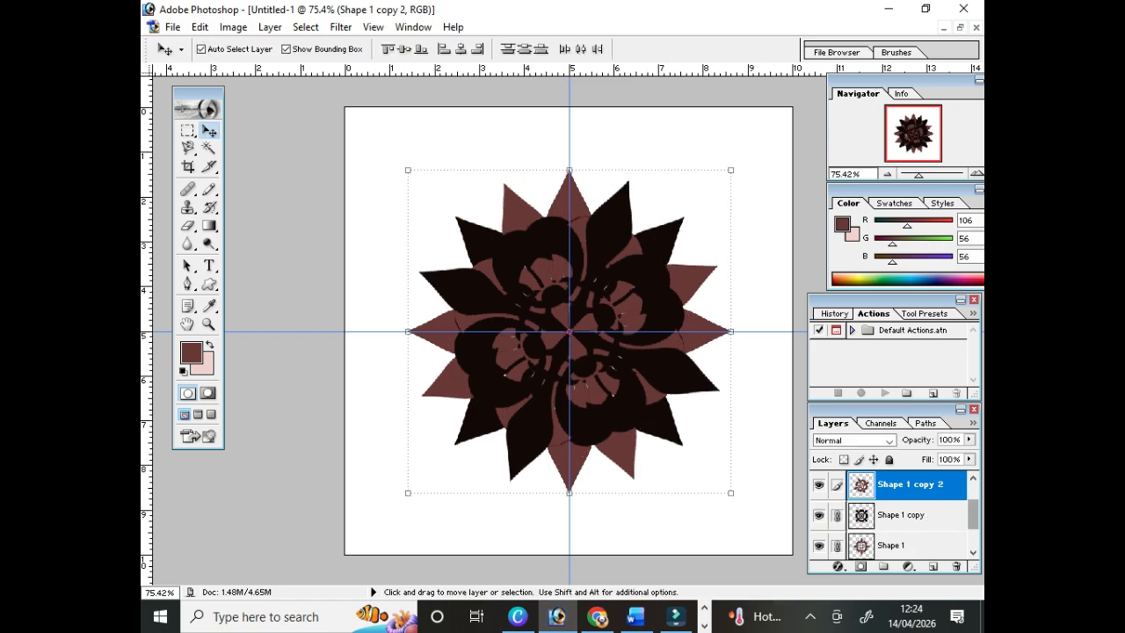
# Link all the black and brown motif layers and merge them into a single layer above Layer 0.
pyautogui.moveTo(973, 500); pyautogui.dragTo(974, 532)
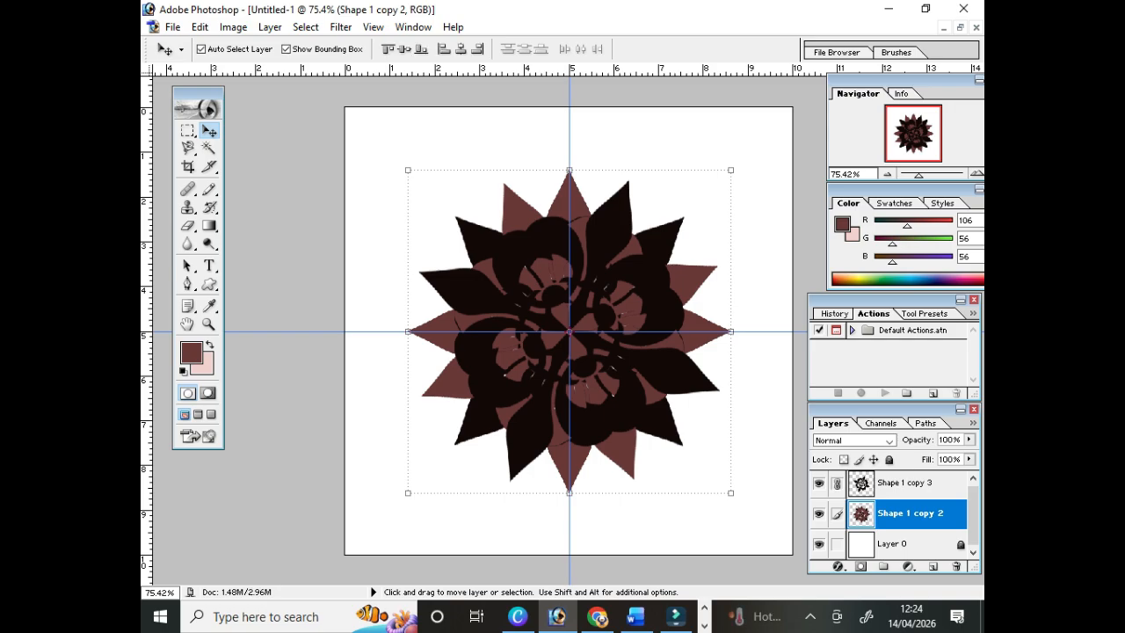
pyautogui.hotkey('ctrl', 'e')
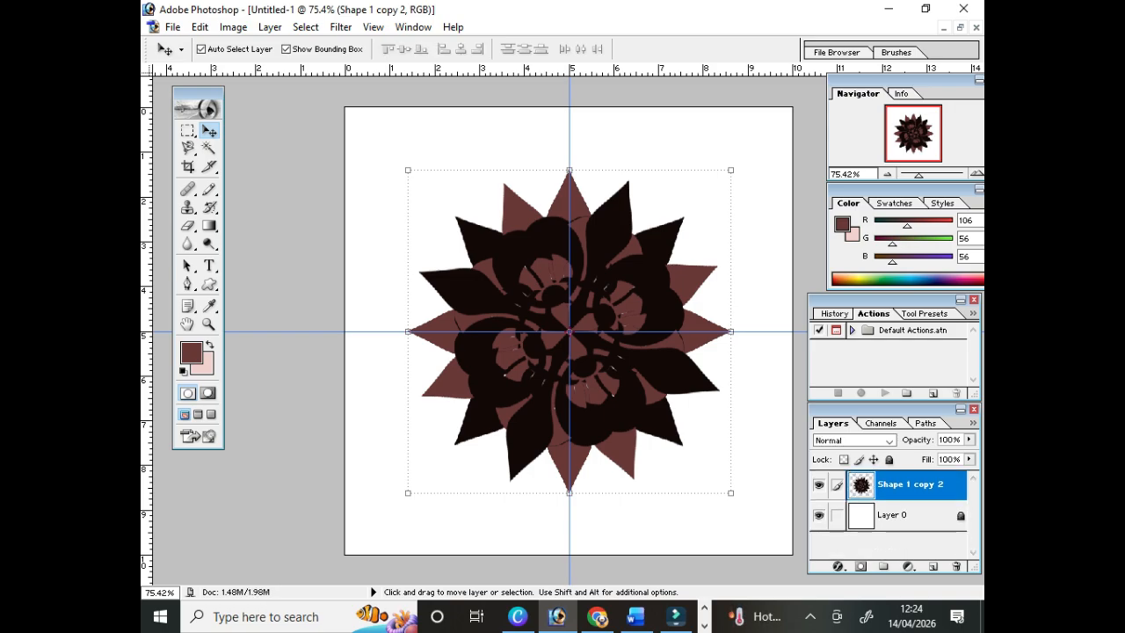
pyautogui.click(819, 485)
pyautogui.click(819, 484)
# Scale the merged motif down to about 1.6 inches wide at the canvas centre and place a duplicate in the upper-right quadrant.
pyautogui.hotkey('ctrl', 't')
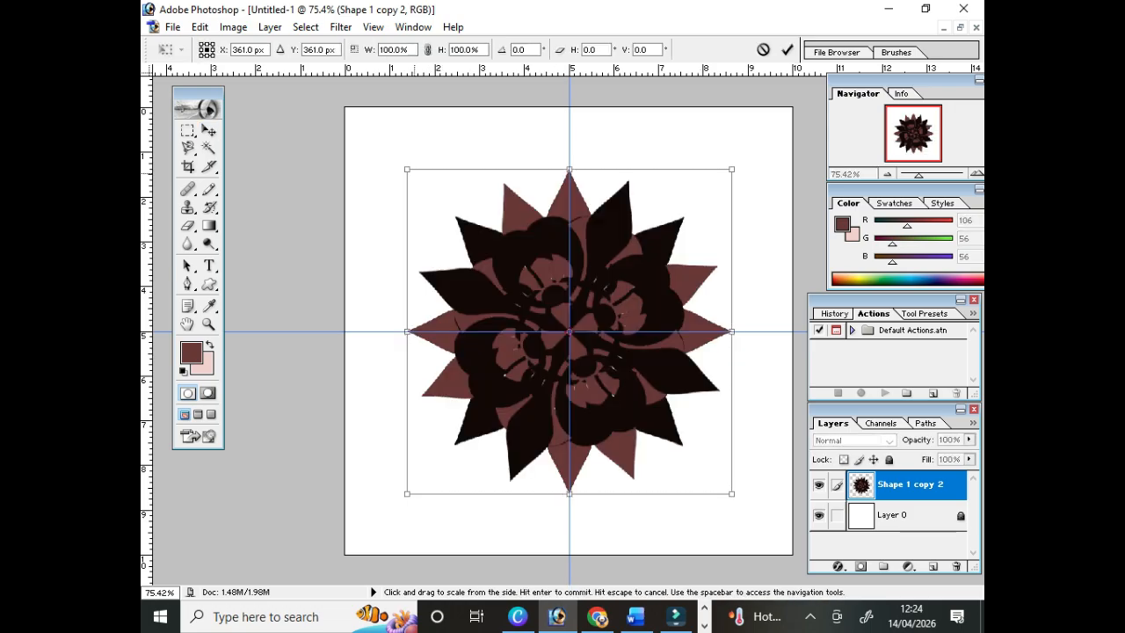
pyautogui.moveTo(407, 168); pyautogui.dragTo(422, 184)
pyautogui.moveTo(470, 266); pyautogui.dragTo(659, 229)
pyautogui.press('Return')
pyautogui.hotkey('ctrl', 'j')
pyautogui.hotkey('ctrl', '-')
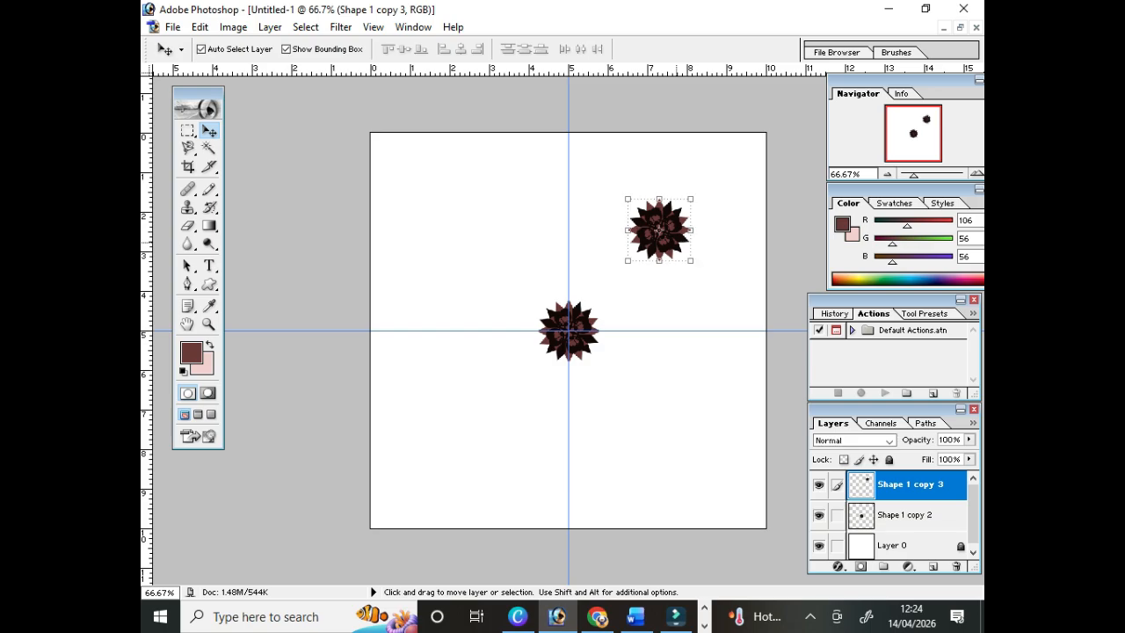
# Duplicate the upper-right motif straight across into the upper-left quadrant and link the two motif layers.
pyautogui.hotkey('ctrl', 'j')
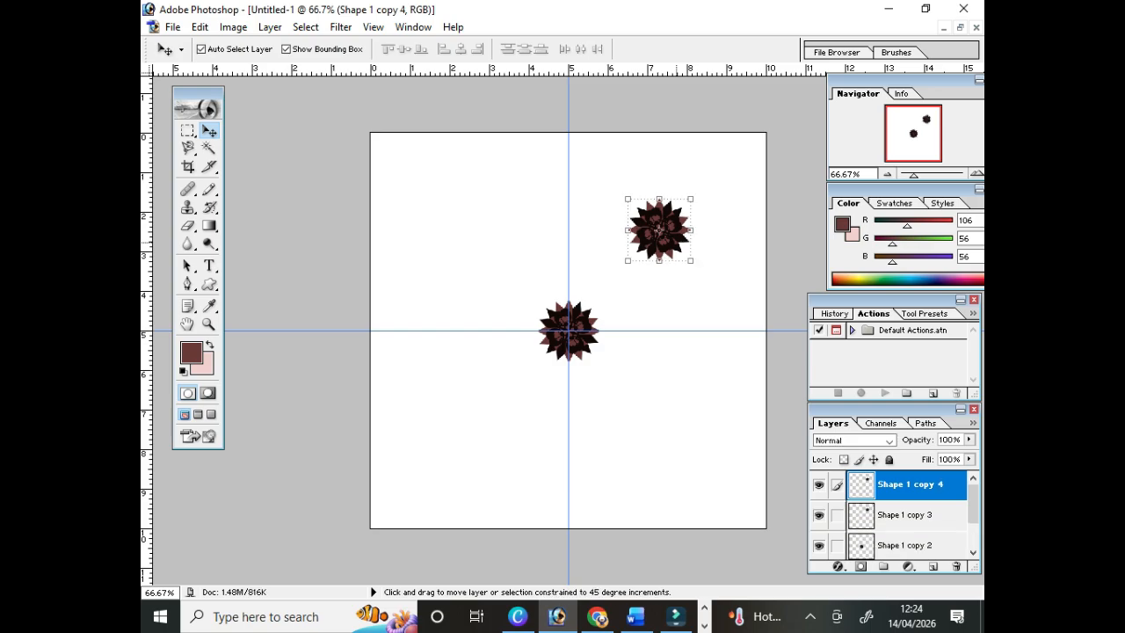
pyautogui.moveTo(676, 242); pyautogui.dragTo(493, 242)
pyautogui.click(837, 515)
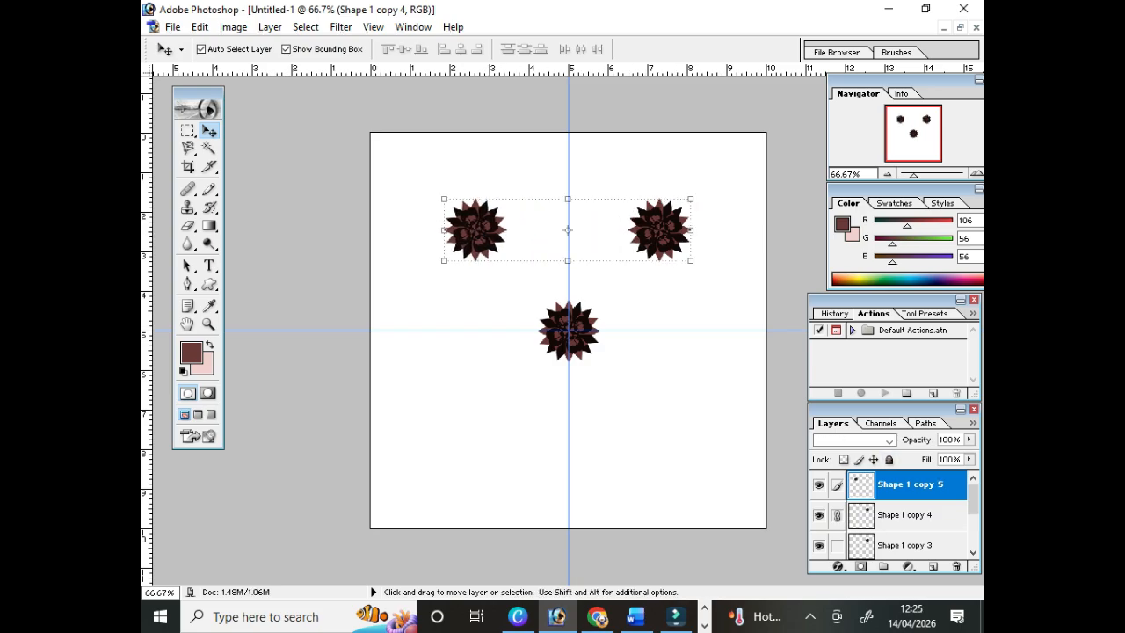
# Merge the two linked upper motifs and duplicate the pair straight down into the lower quadrants.
pyautogui.hotkey('ctrl', 'e')
pyautogui.hotkey('ctrl', 'j')
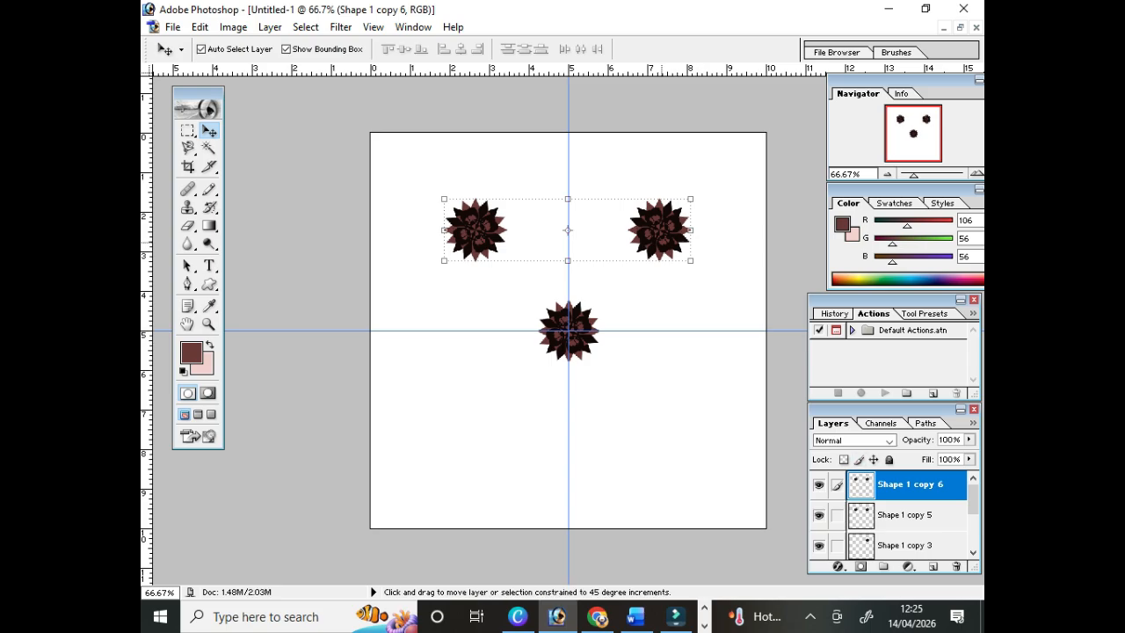
pyautogui.moveTo(670, 242); pyautogui.dragTo(670, 415)
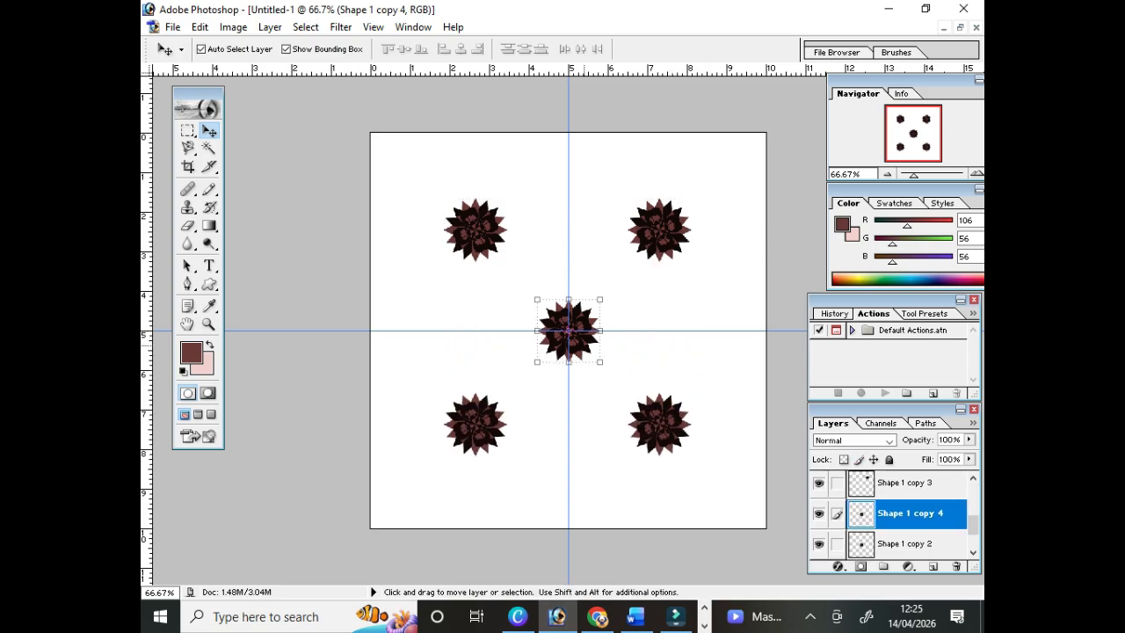
# Place copies of the centre motif on all four canvas corners, each centred on its corner point.
pyautogui.moveTo(573, 345); pyautogui.dragTo(760, 161)
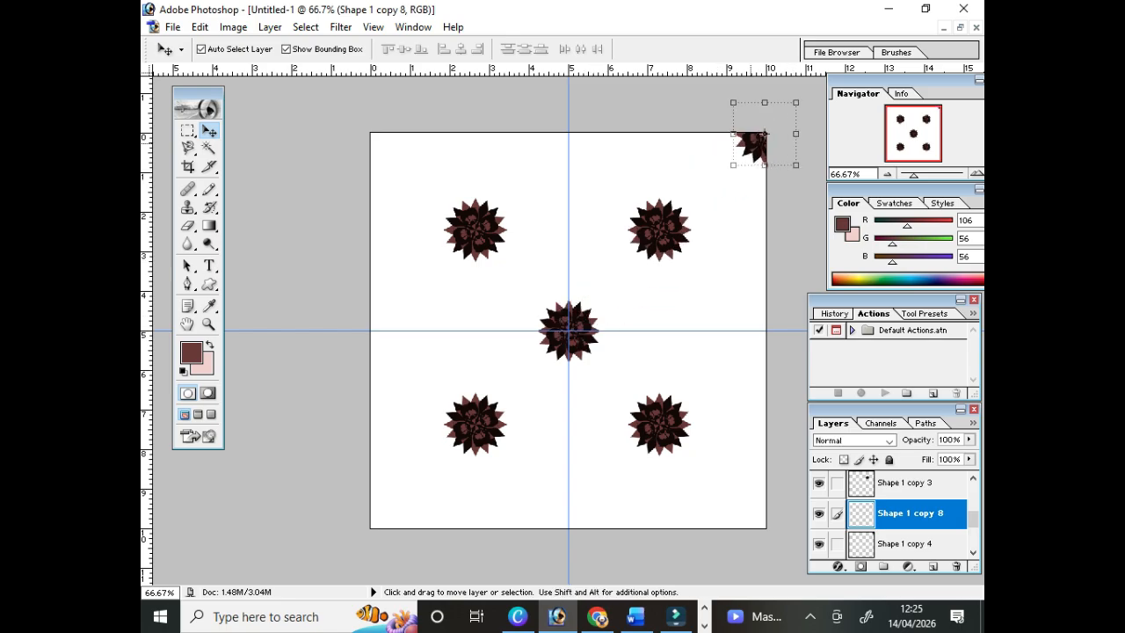
pyautogui.moveTo(754, 143); pyautogui.dragTo(371, 135)
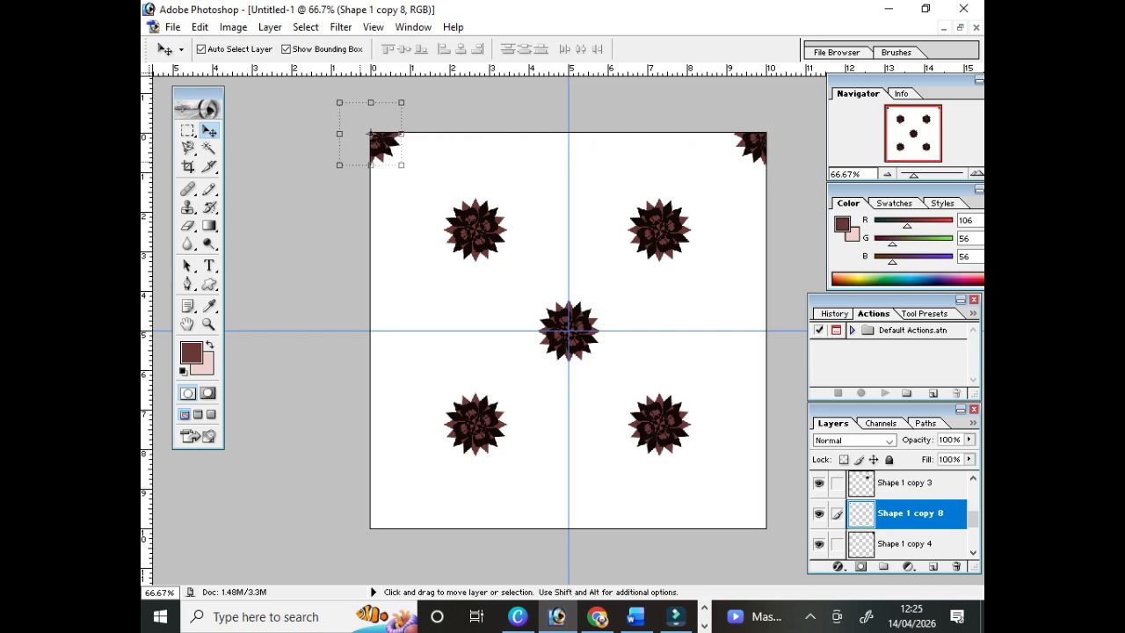
pyautogui.press('Up')
pyautogui.press('Left')
pyautogui.press('Down')
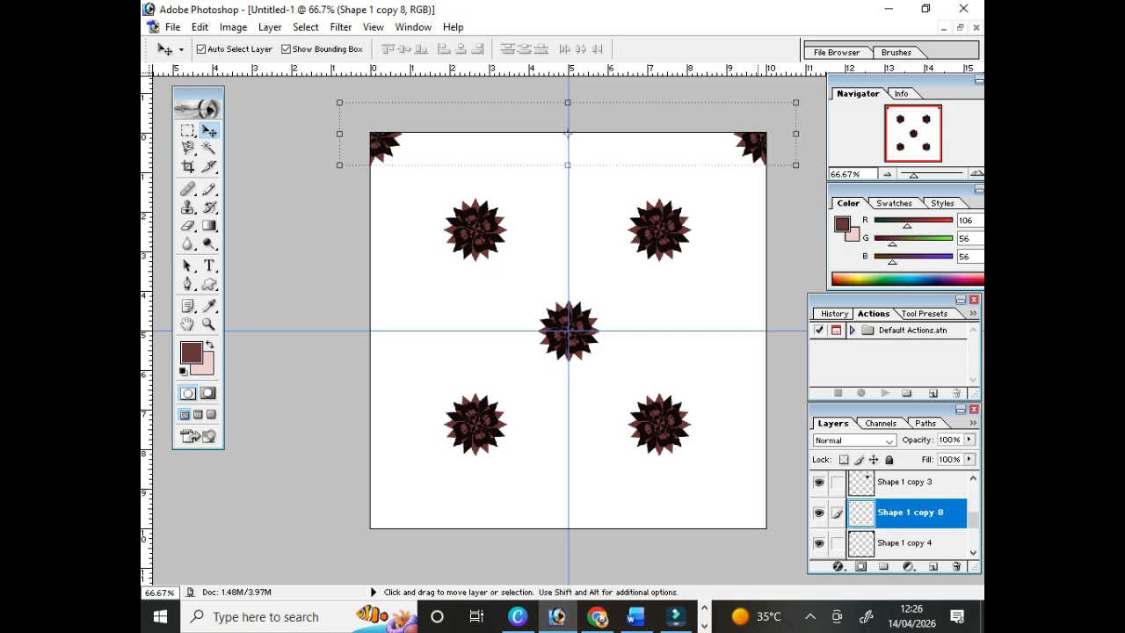
pyautogui.moveTo(568, 133); pyautogui.dragTo(568, 528)
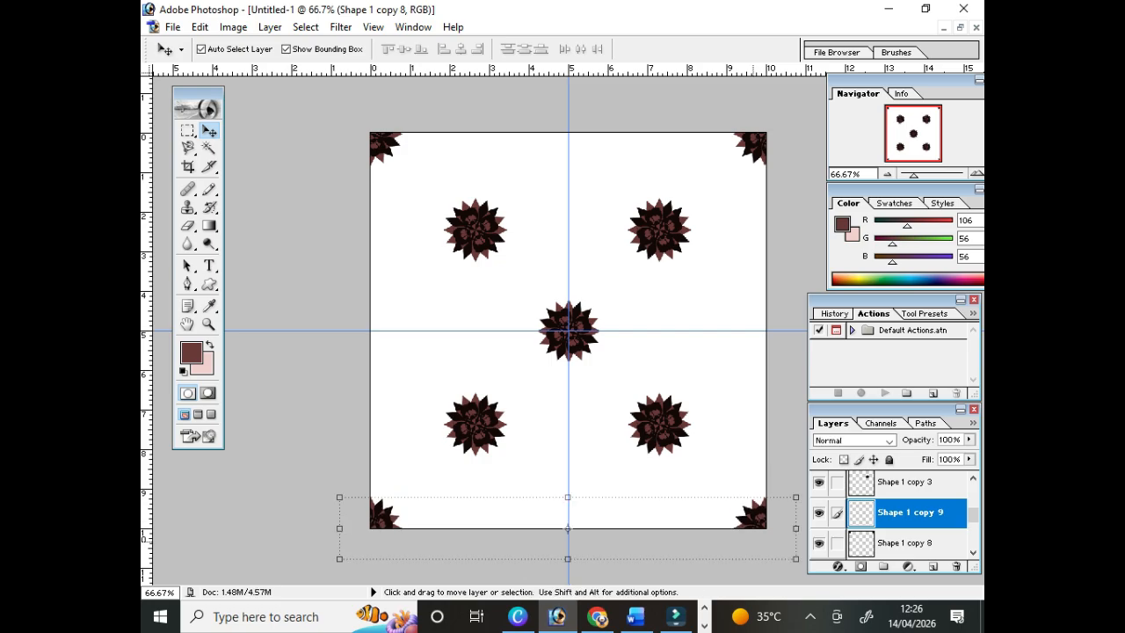
# Place copies of the centre motif on the midpoints of the canvas's right and left edges, nudged to centre on each edge.
pyautogui.moveTo(568, 330); pyautogui.dragTo(765, 331)
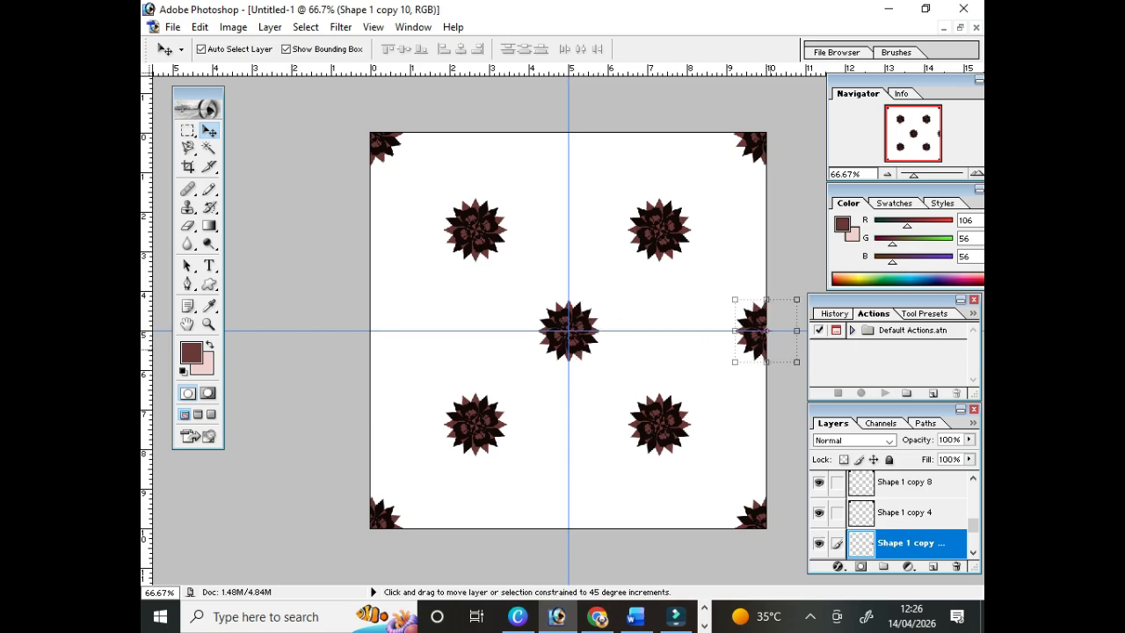
pyautogui.press('Right')
pyautogui.press('Right')
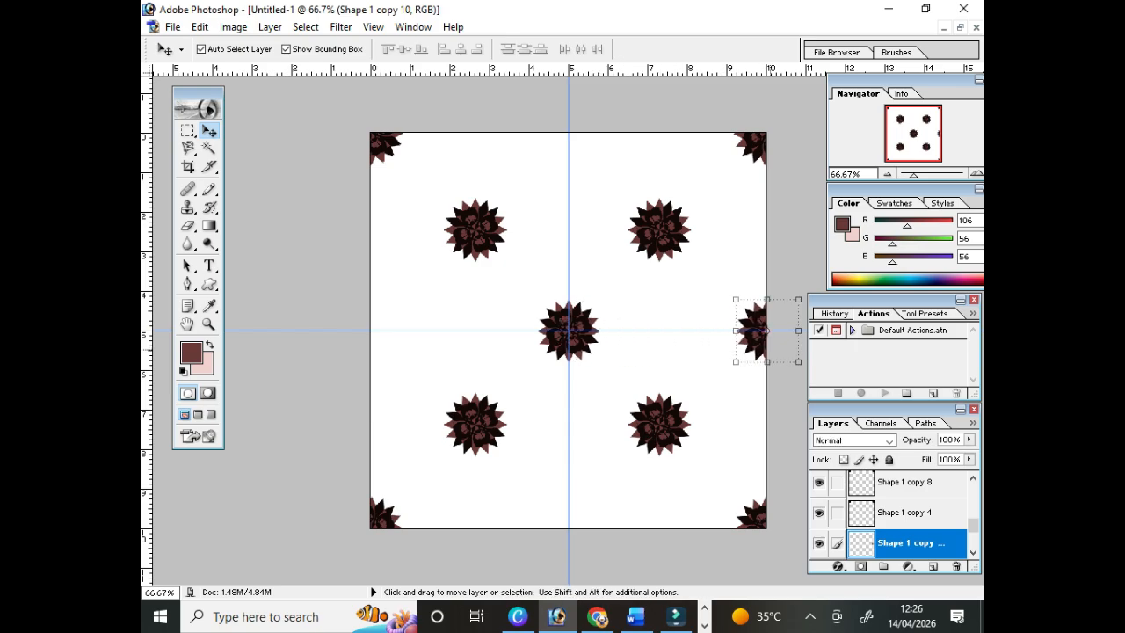
pyautogui.hotkey('ctrl', 'j')
pyautogui.moveTo(762, 331); pyautogui.dragTo(368, 331)
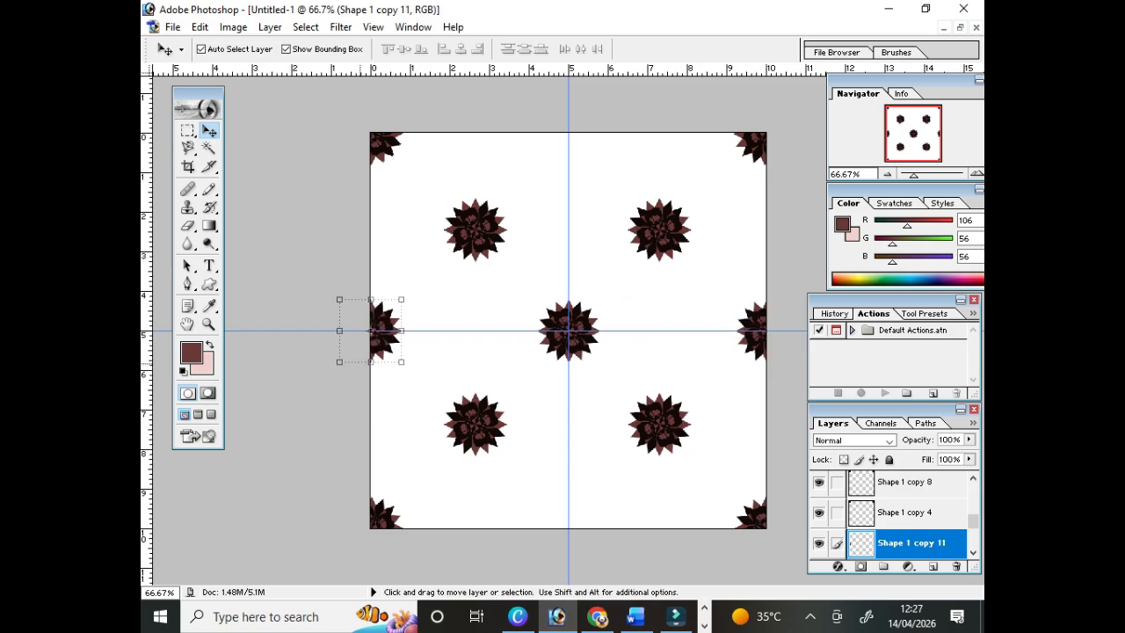
pyautogui.press('Left')
pyautogui.press('Left')
# Place copies of the centre motif on the midpoints of the canvas's upper and lower edges, nudging the lower one down to centre it.
pyautogui.click(584, 338)
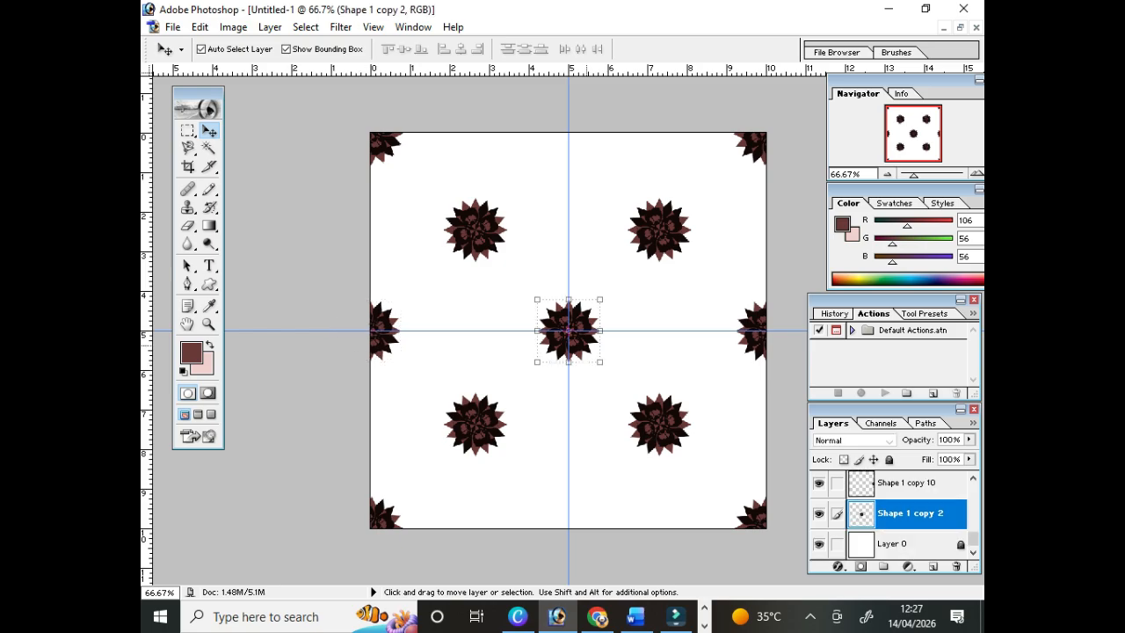
pyautogui.hotkey('ctrl', 'j')
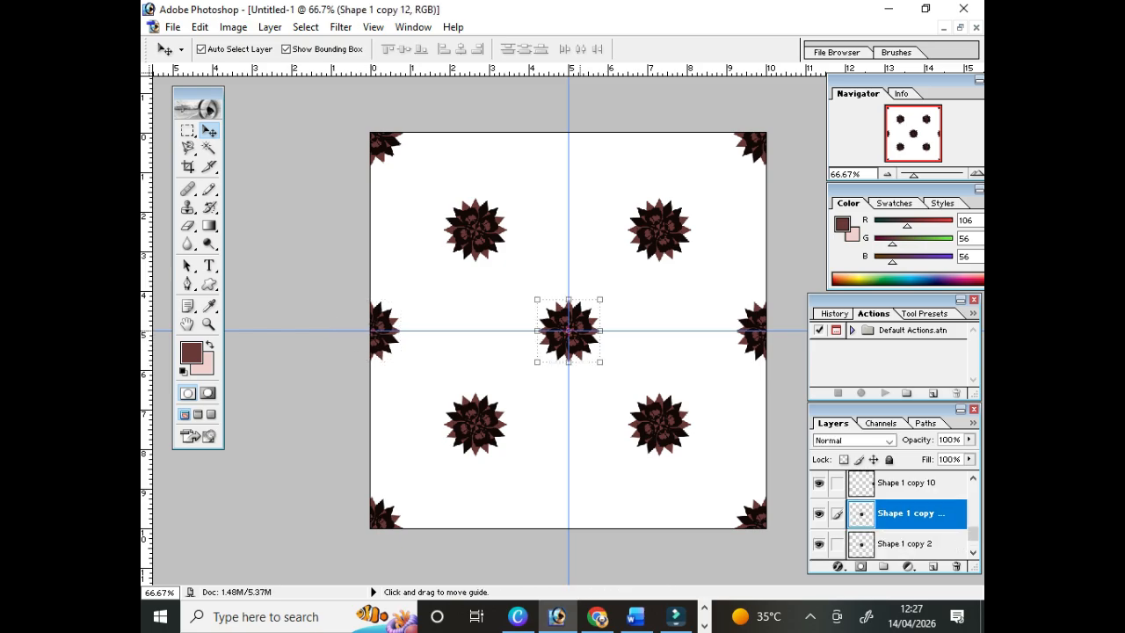
pyautogui.moveTo(569, 331); pyautogui.dragTo(584, 140)
pyautogui.moveTo(584, 242); pyautogui.dragTo(584, 535)
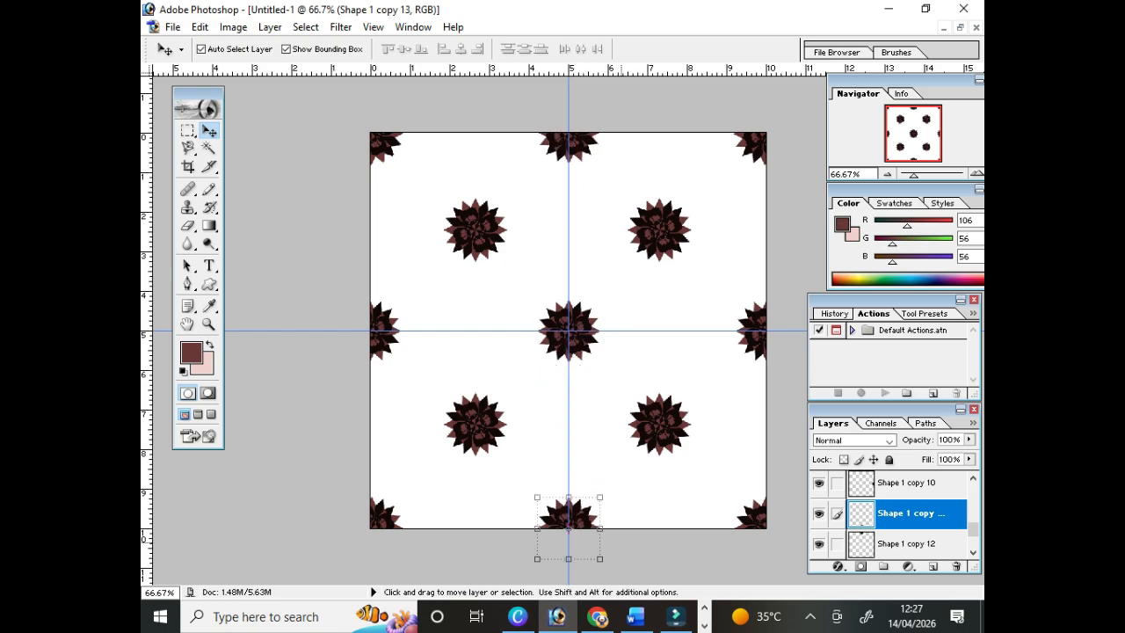
pyautogui.press('Down')
pyautogui.press('Down')
pyautogui.click(584, 153)
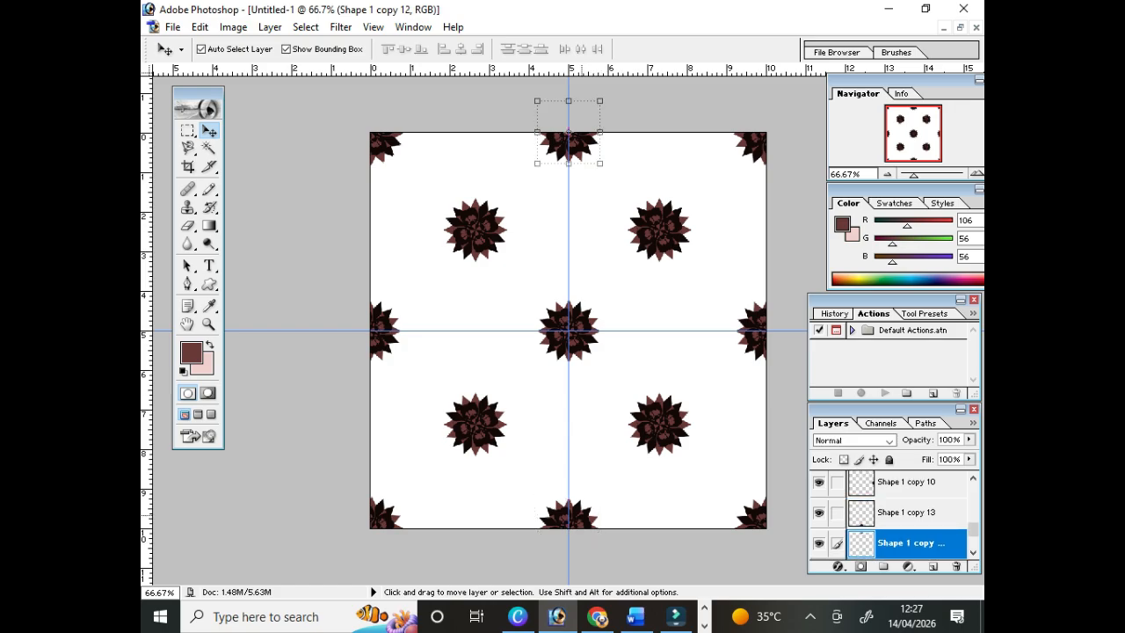
pyautogui.click(906, 512)
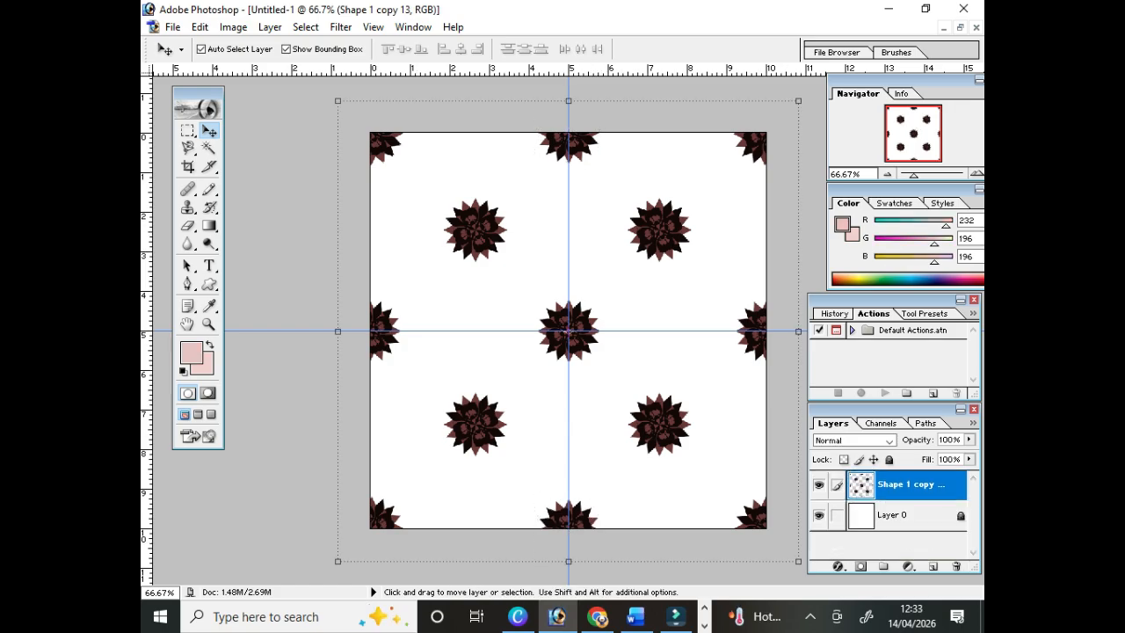
# Hide the white base layer and define the transparent motif tile as a pattern, keeping the suggested name.
pyautogui.click(819, 516)
pyautogui.click(820, 516)
pyautogui.click(819, 516)
pyautogui.click(819, 516)
pyautogui.click(819, 516)
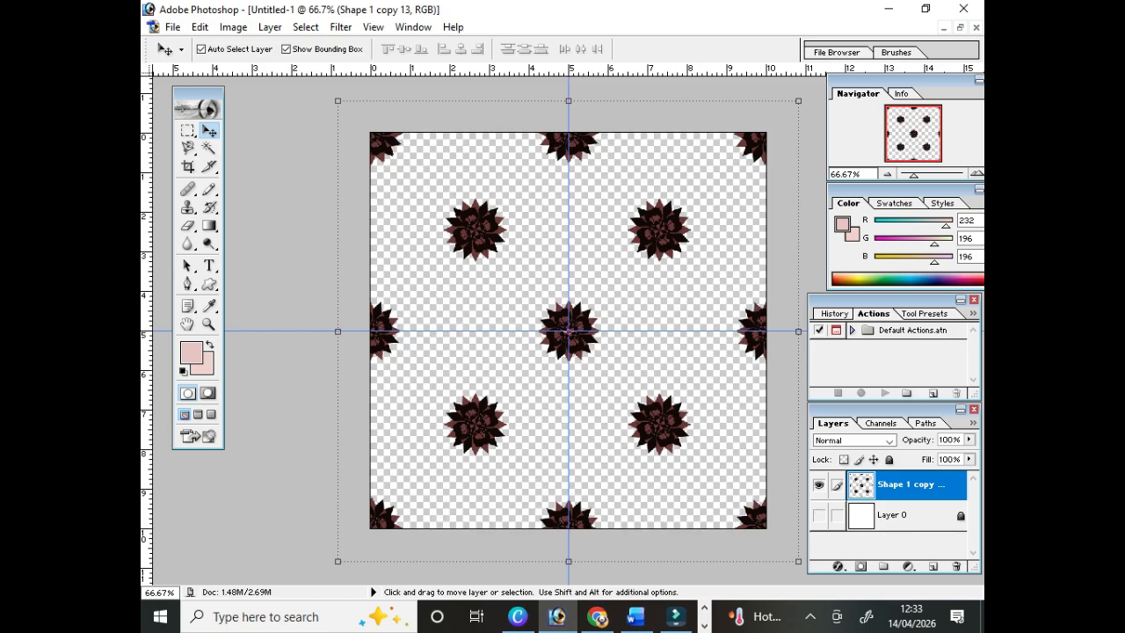
pyautogui.click(199, 27)
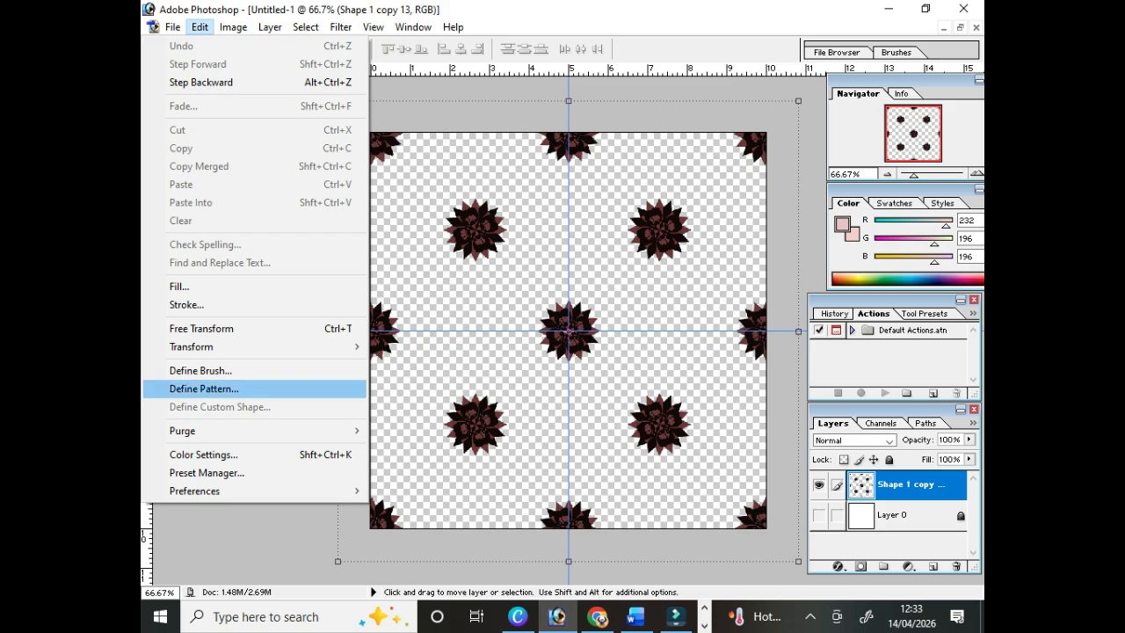
pyautogui.click(204, 388)
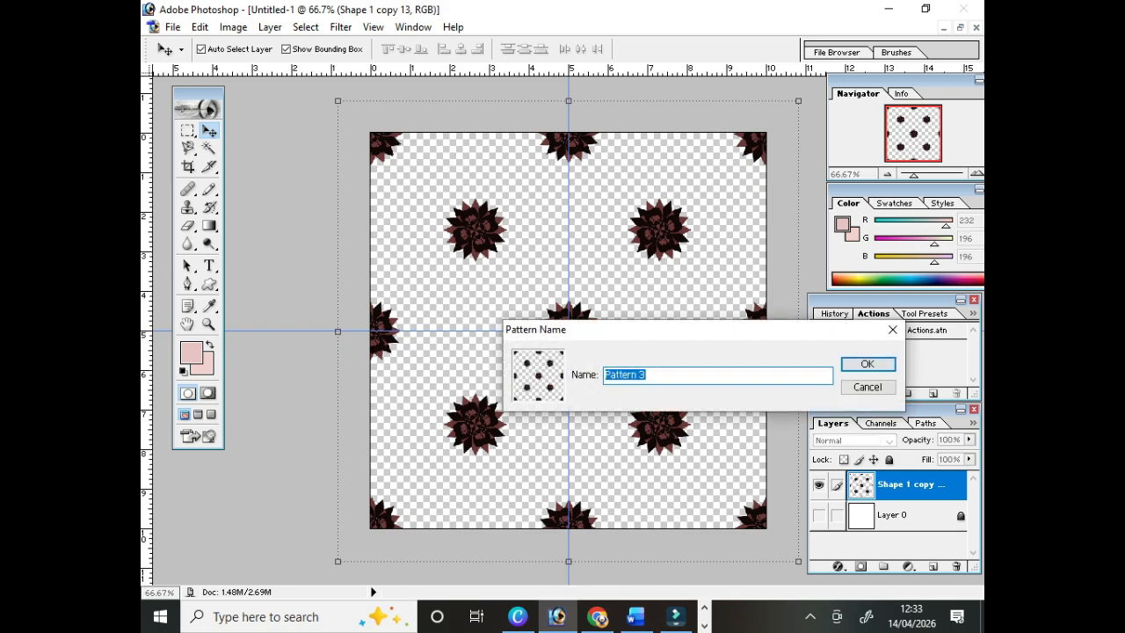
pyautogui.press('Return')
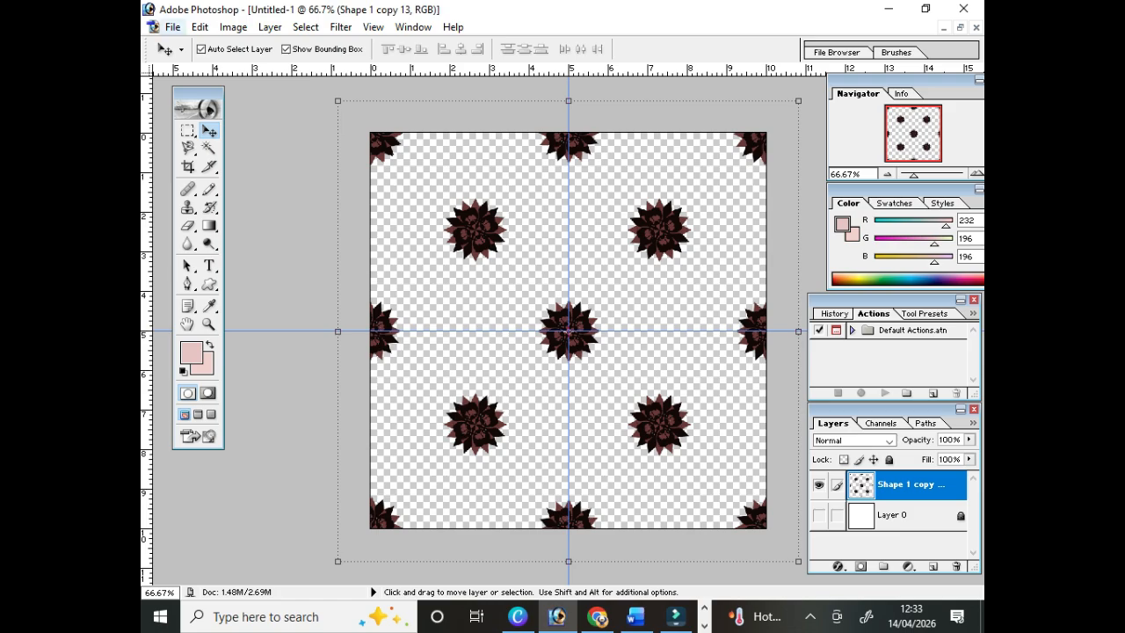
# Create a new white RGB document 42 × 45 inches at 72 pixels/inch.
pyautogui.click(172, 27)
pyautogui.moveTo(154, 27)
pyautogui.press('Right')
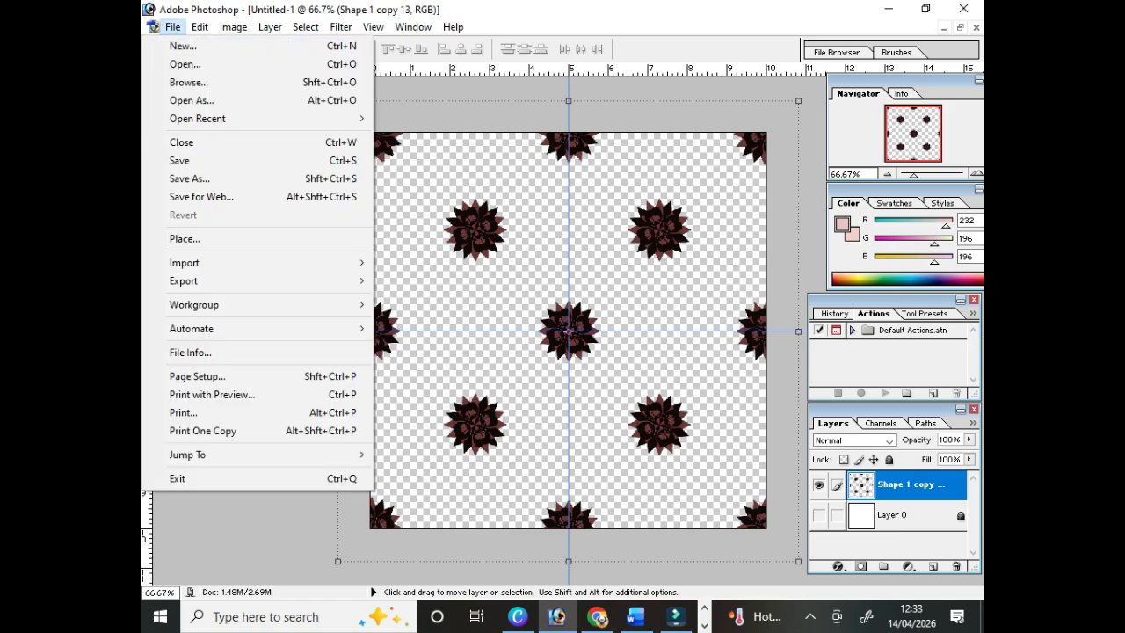
pyautogui.press('Return')
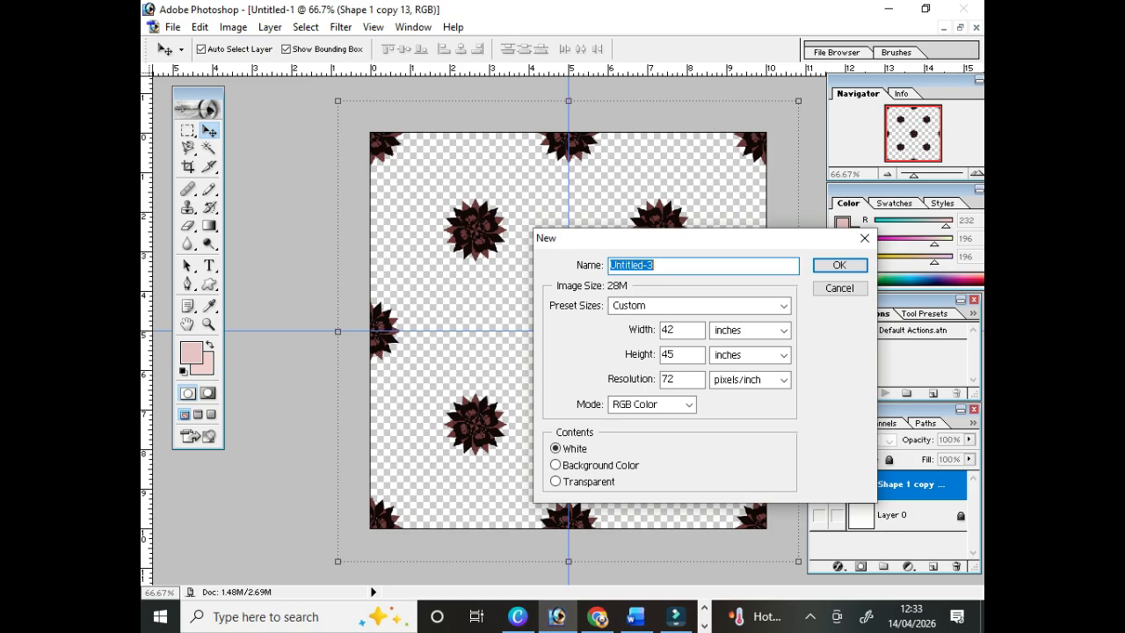
pyautogui.press('Tab')
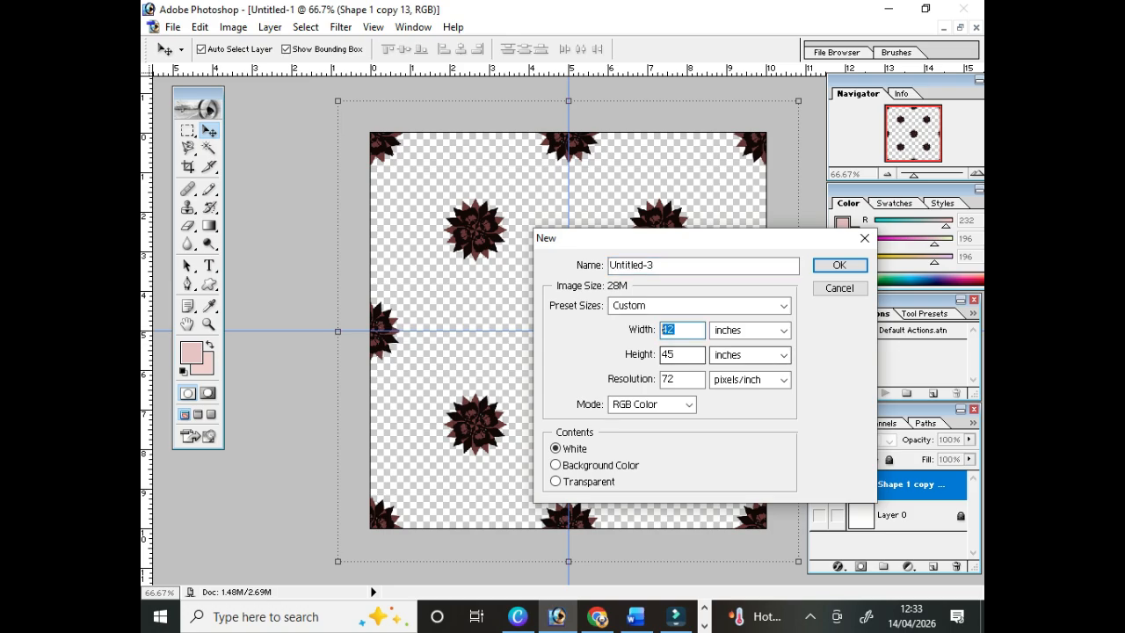
pyautogui.press('Tab')
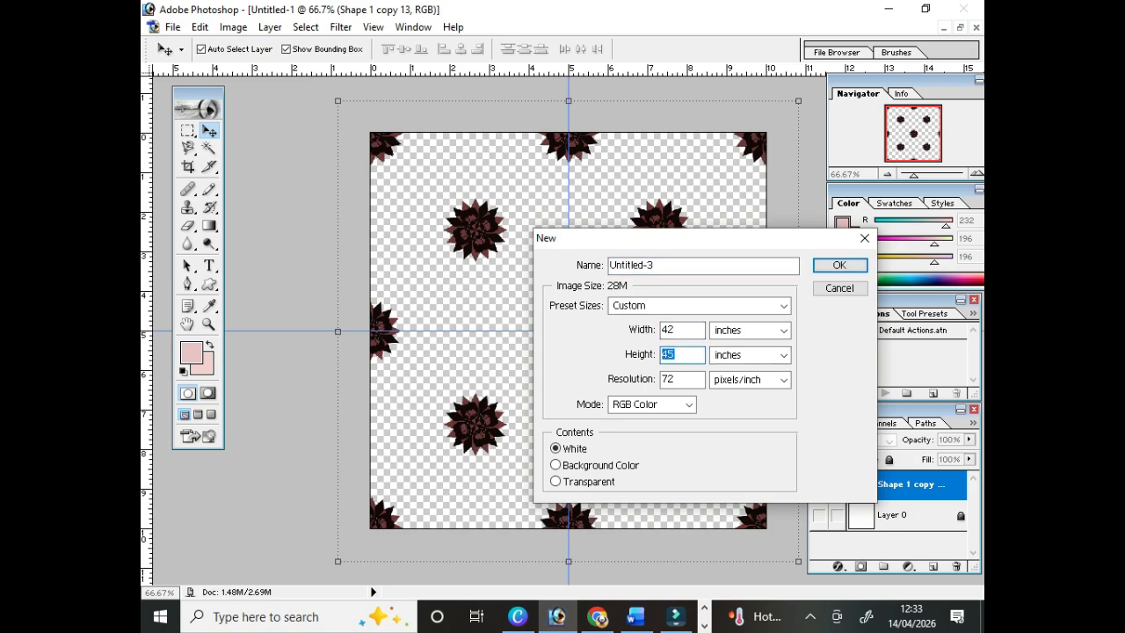
pyautogui.press('Return')
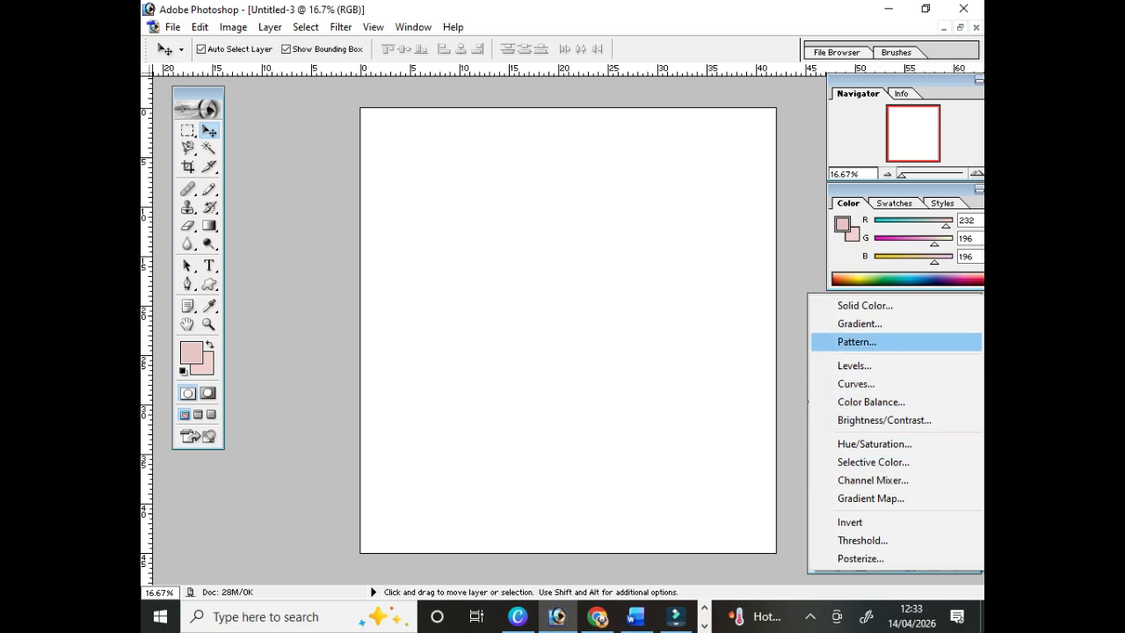
# Add a pattern fill layer with the motif tile at 120% scale.
pyautogui.press('Return')
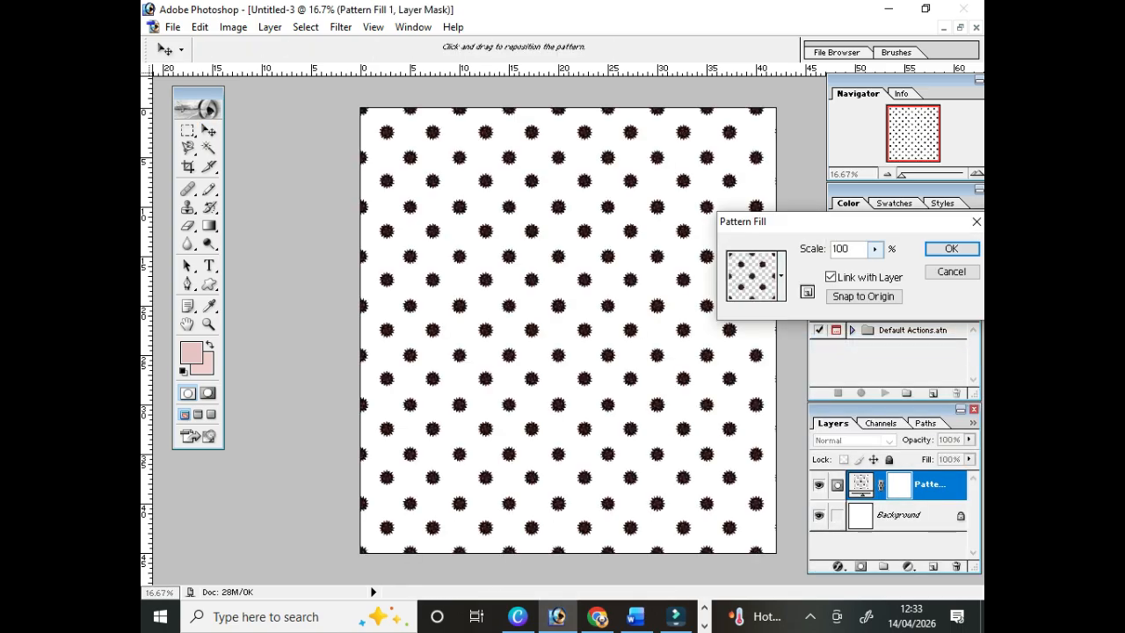
pyautogui.click(875, 250)
pyautogui.moveTo(876, 270); pyautogui.dragTo(883, 270)
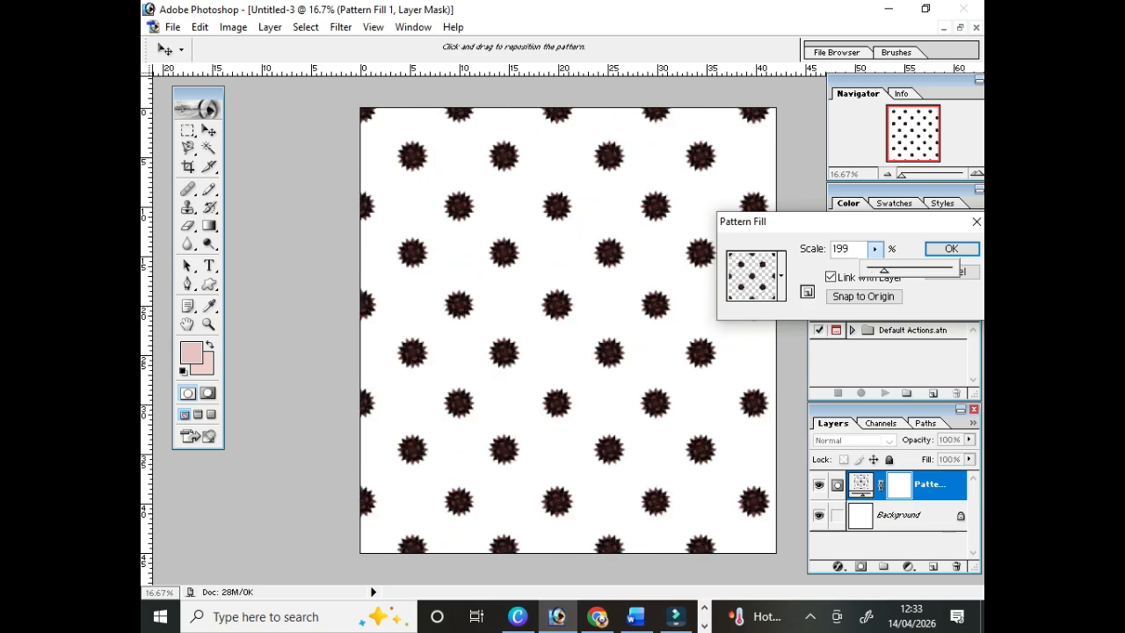
pyautogui.moveTo(884, 270); pyautogui.dragTo(878, 270)
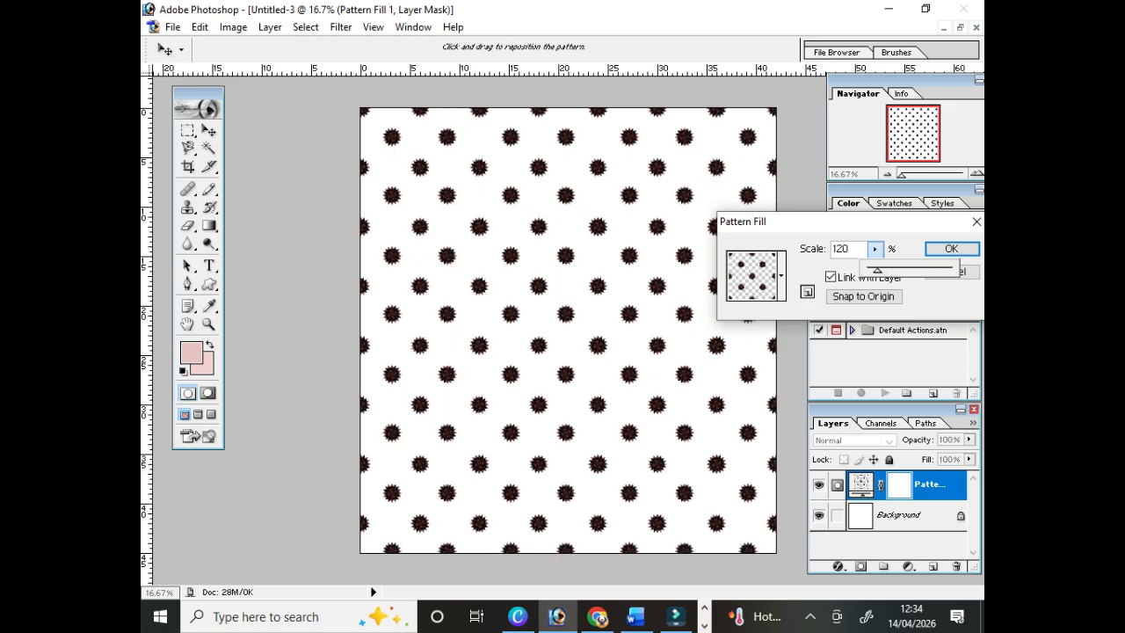
pyautogui.press('Return')
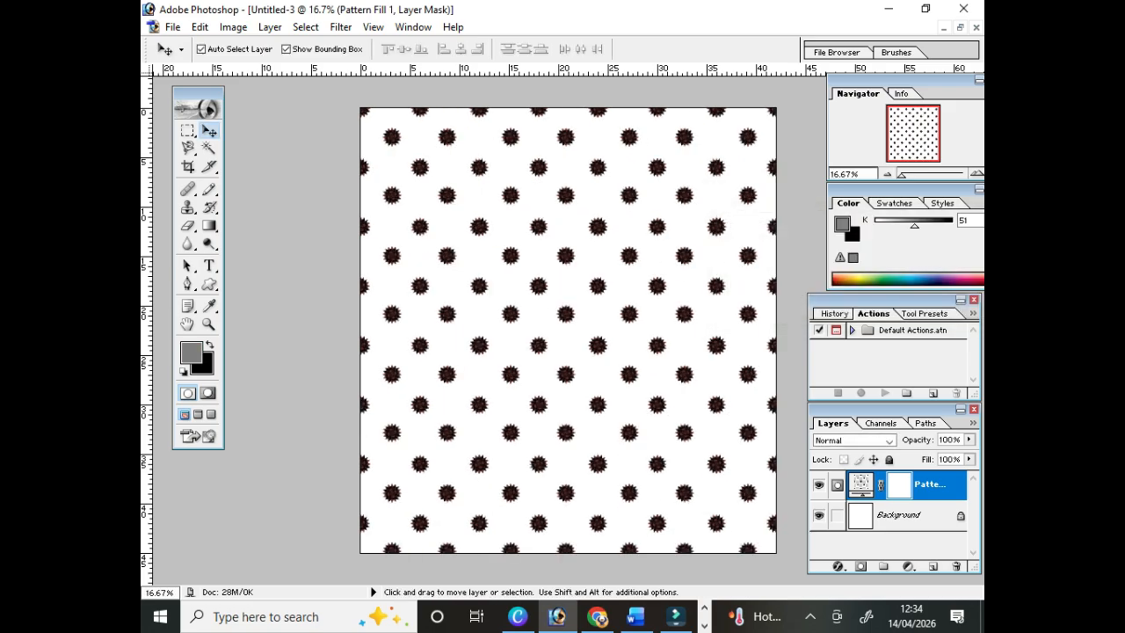
# Fill the Background layer with the dark muted purple 3C3039.
pyautogui.click(900, 515)
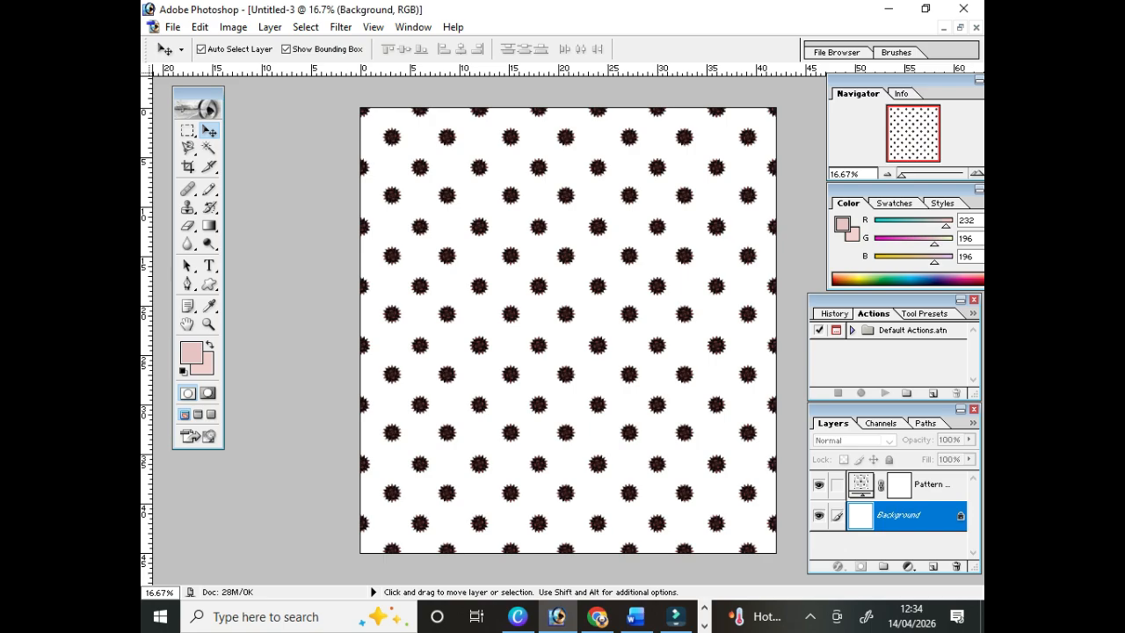
pyautogui.click(191, 353)
pyautogui.click(653, 506)
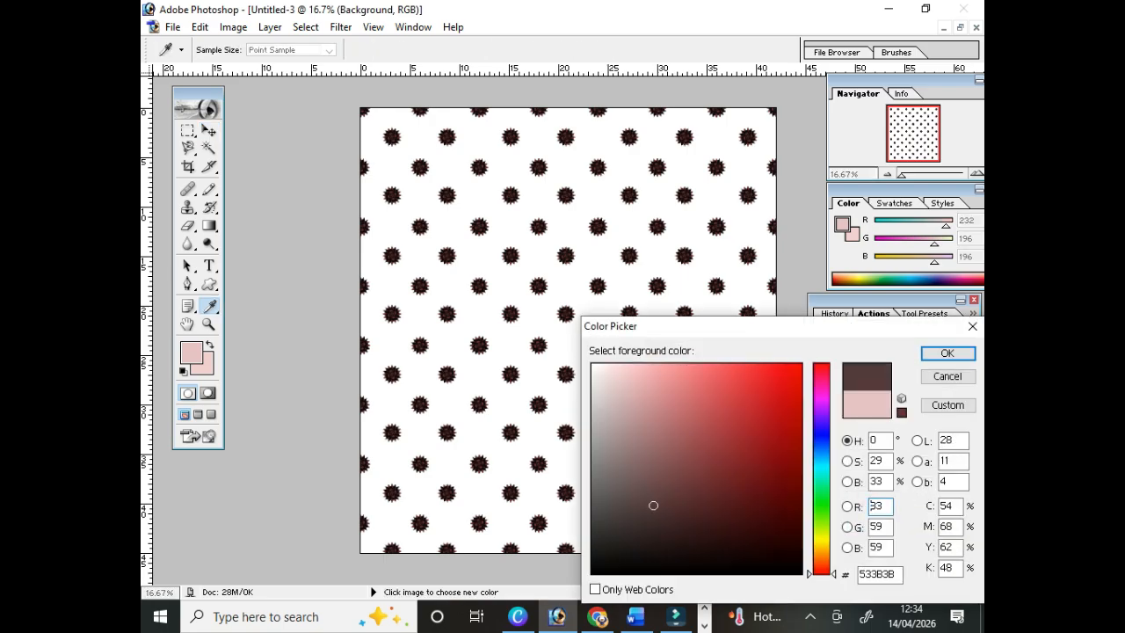
pyautogui.click(720, 417)
pyautogui.click(777, 467)
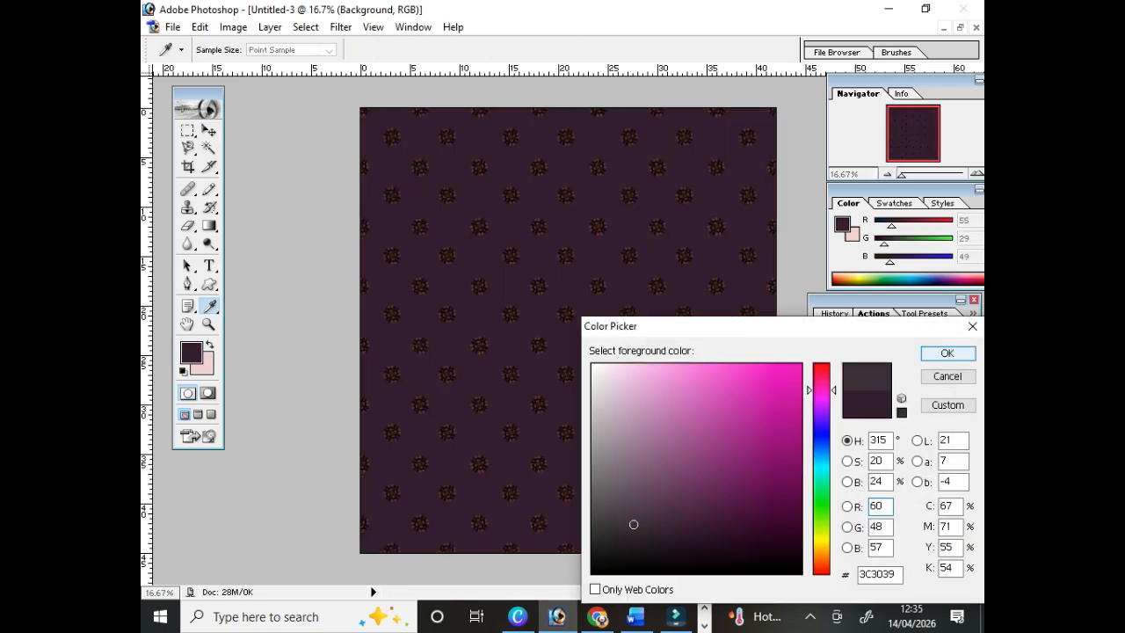
pyautogui.press('Return')
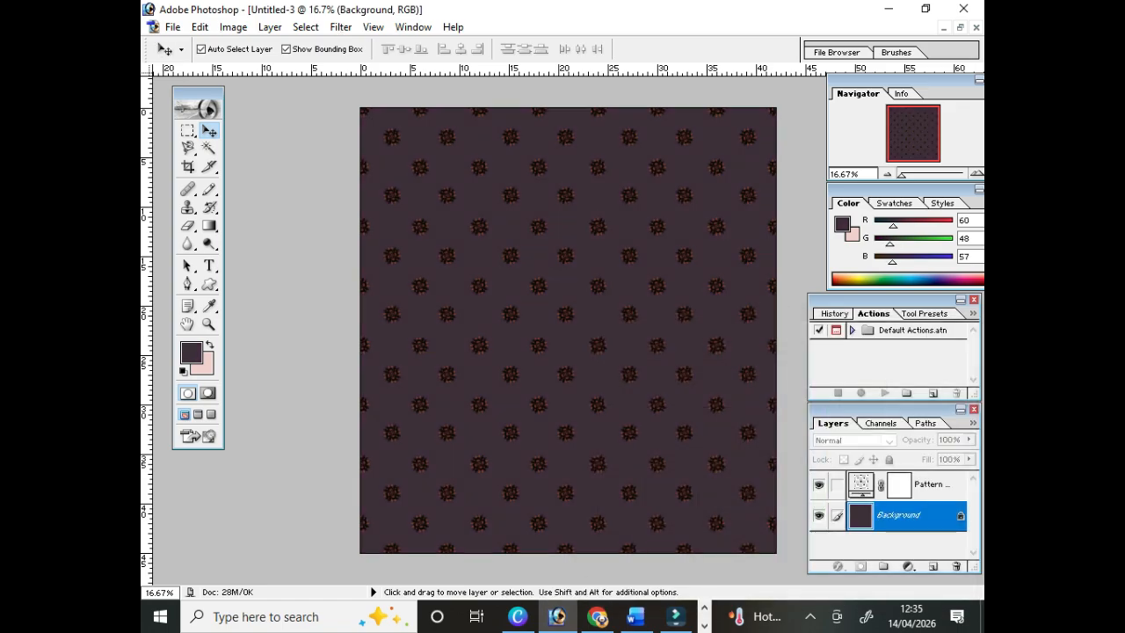
# Add a second pattern fill layer with the motif tile above the Background at 248% scale.
pyautogui.click(209, 324)
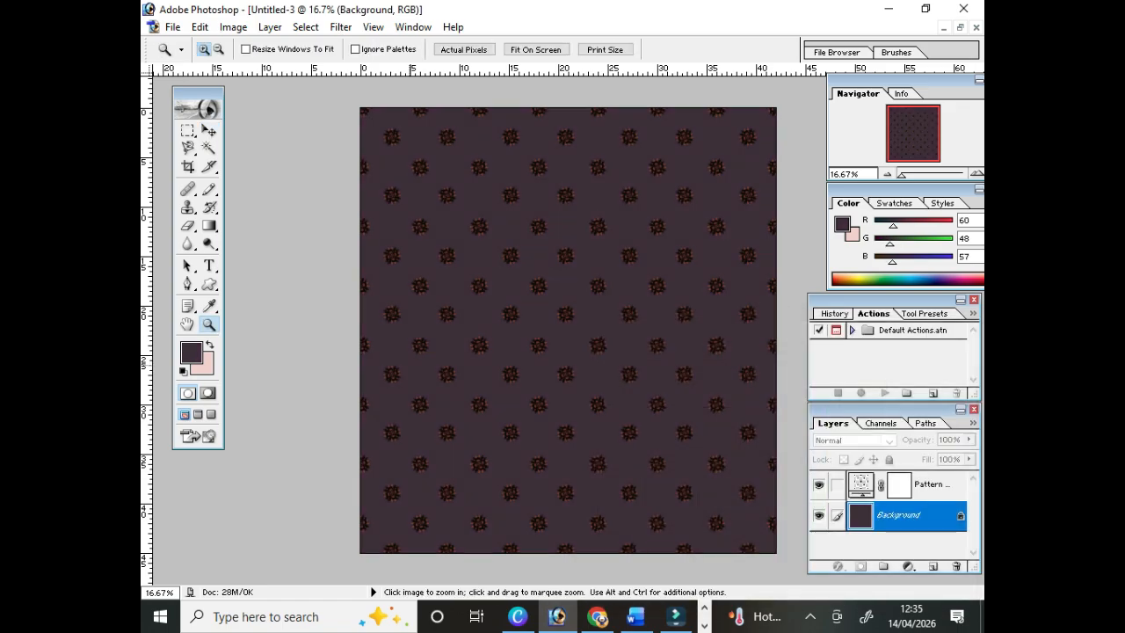
pyautogui.moveTo(414, 166); pyautogui.dragTo(759, 535)
pyautogui.hotkey('ctrl', '-')
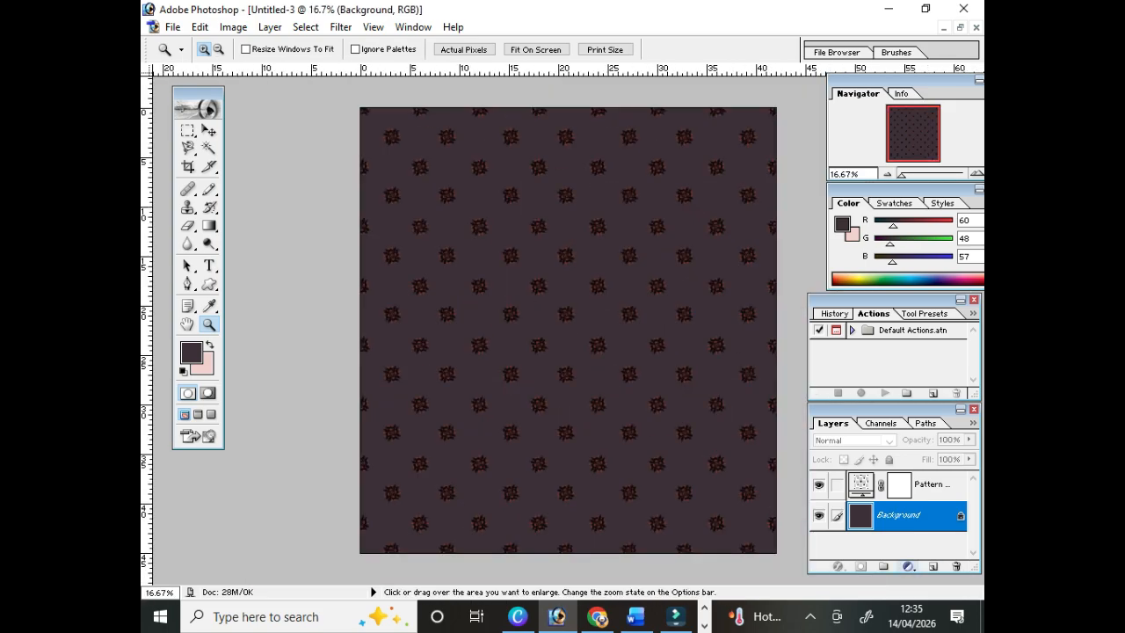
pyautogui.click(909, 566)
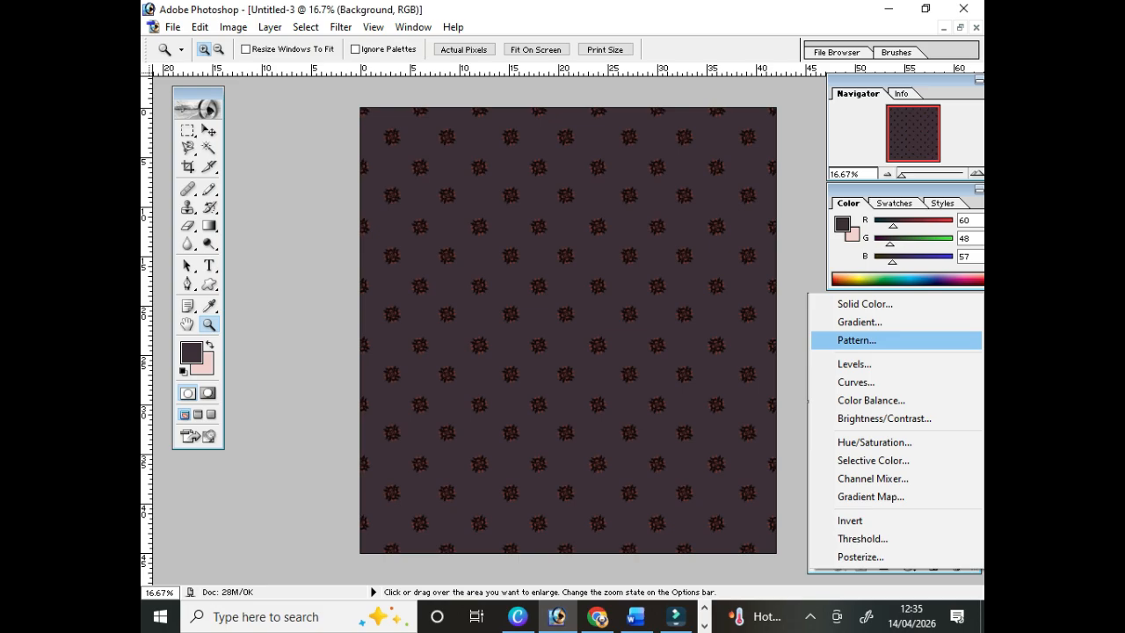
pyautogui.click(857, 339)
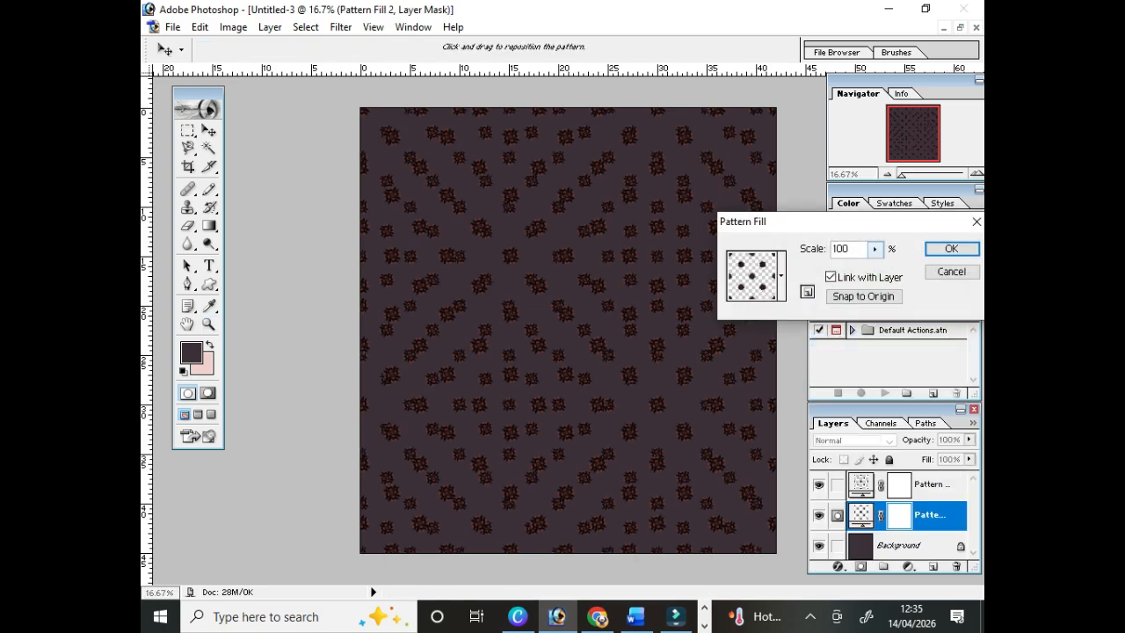
pyautogui.moveTo(874, 249); pyautogui.dragTo(889, 270)
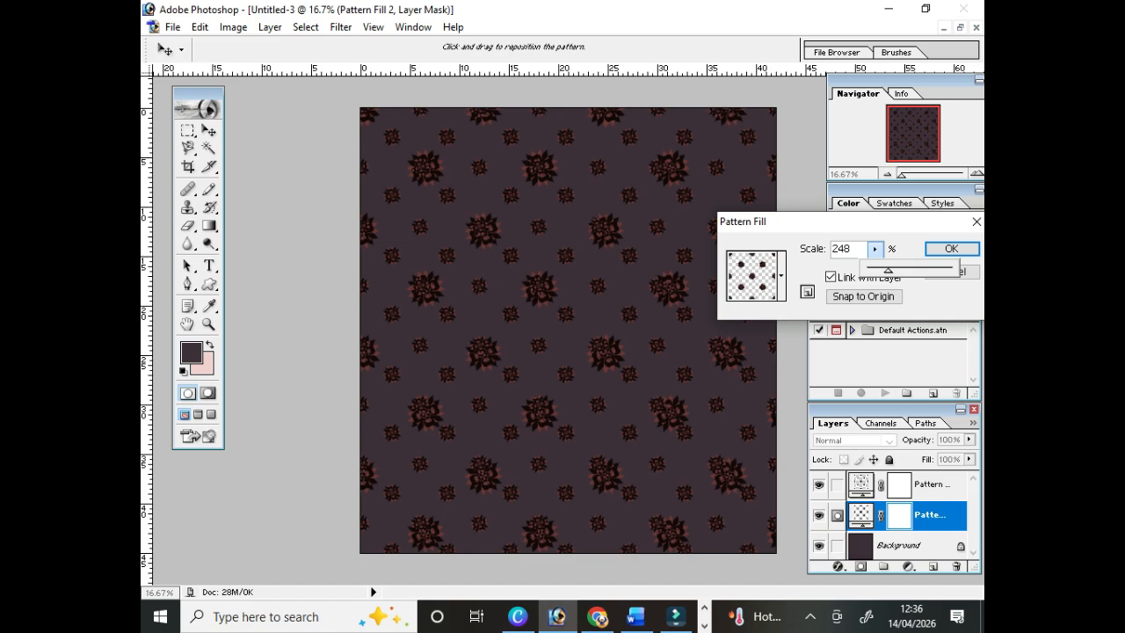
pyautogui.click(953, 250)
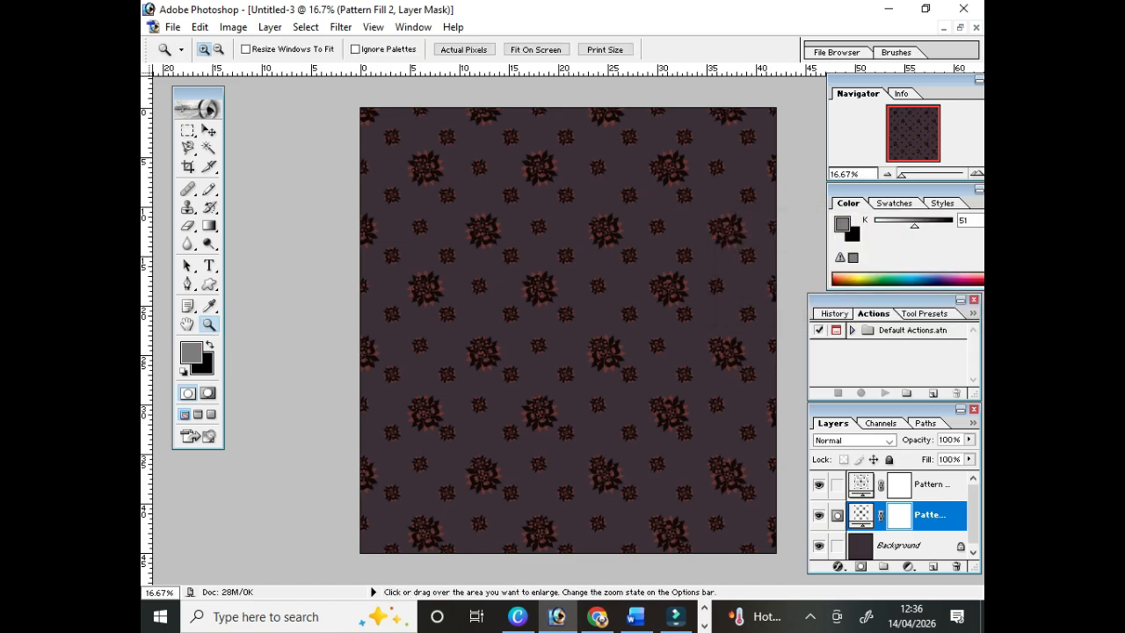
# Place the small-motif pattern layer beneath the large-motif one and set its opacity to 25%.
pyautogui.moveTo(929, 515); pyautogui.dragTo(930, 522)
pyautogui.moveTo(969, 439); pyautogui.dragTo(908, 455)
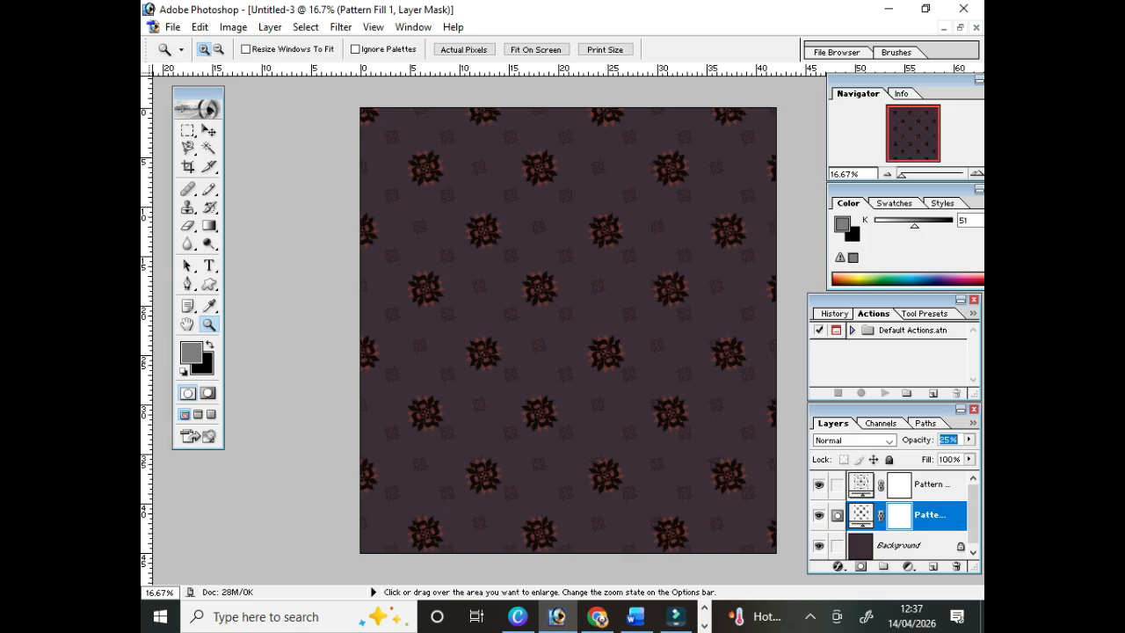
# Duplicate the large-motif pattern layer, offset one of the two slightly right and down, and keep the copy beneath the original.
pyautogui.click(932, 485)
pyautogui.hotkey('ctrl', 'j')
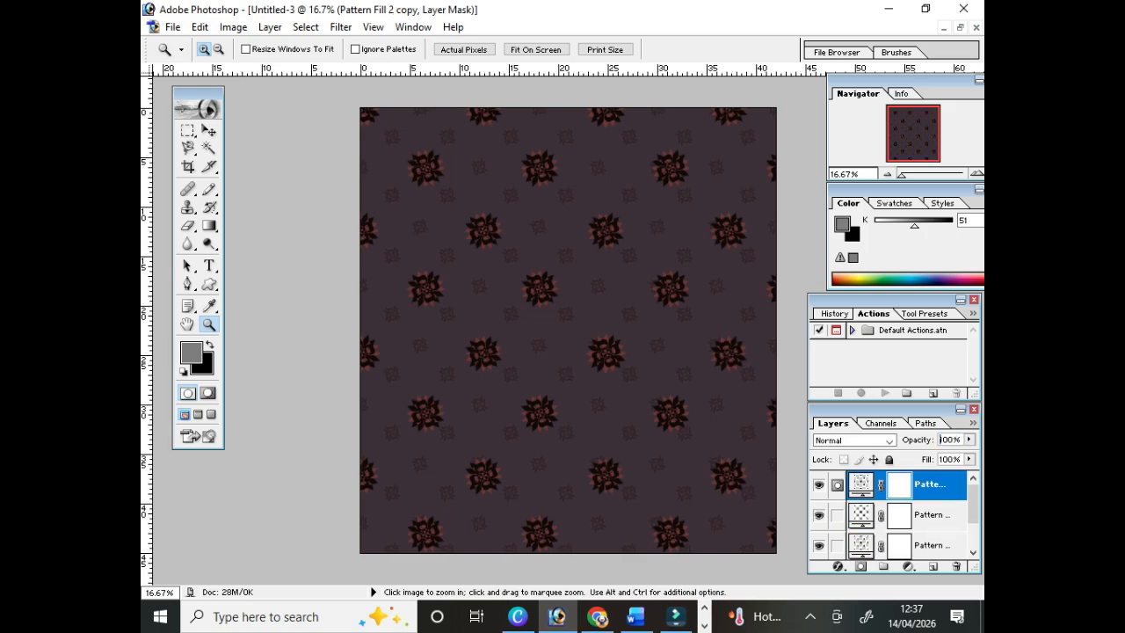
pyautogui.press('v')
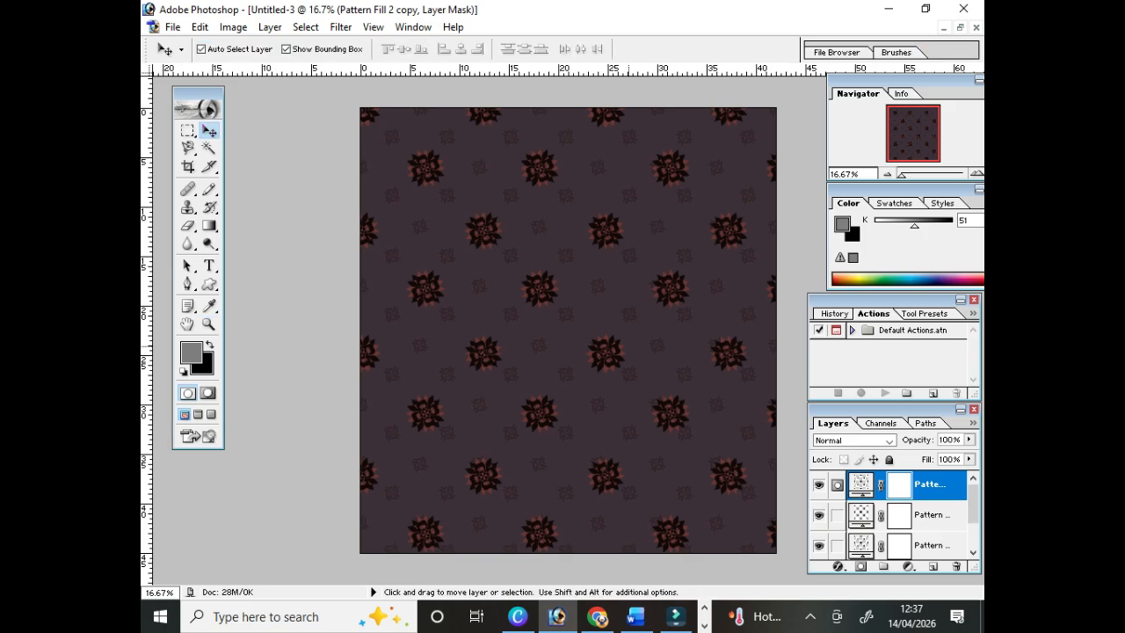
pyautogui.moveTo(613, 350); pyautogui.dragTo(633, 358)
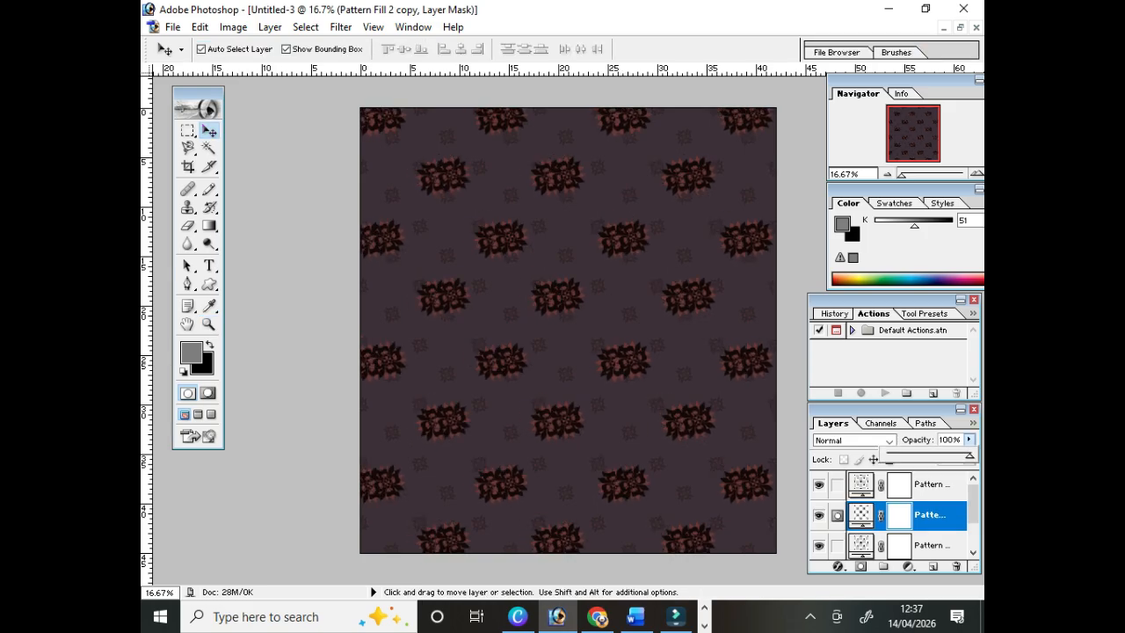
# Set the offset large-motif copy layer to 33% opacity and the Soft Light blend mode.
pyautogui.moveTo(971, 455); pyautogui.dragTo(919, 456)
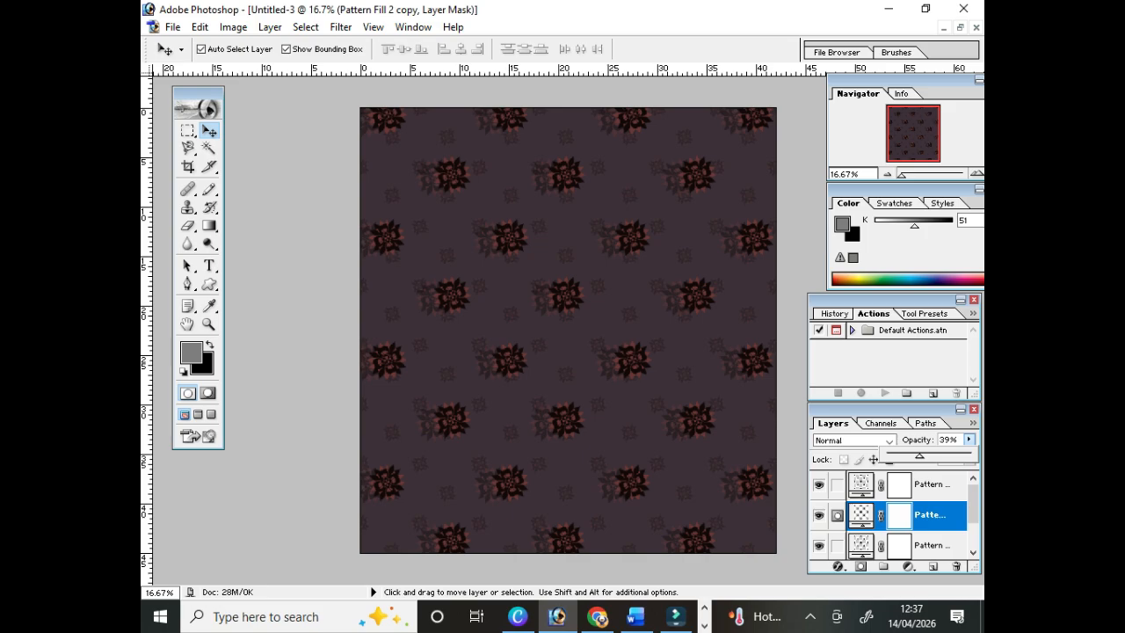
pyautogui.moveTo(920, 456); pyautogui.dragTo(918, 456)
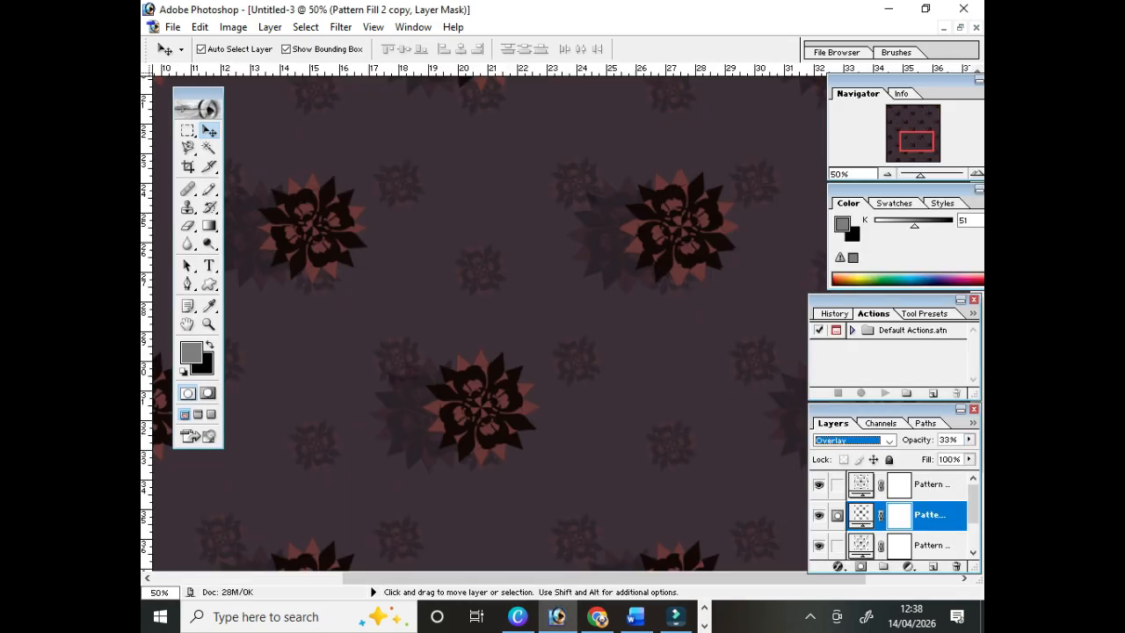
pyautogui.press('Down')
pyautogui.click(890, 441)
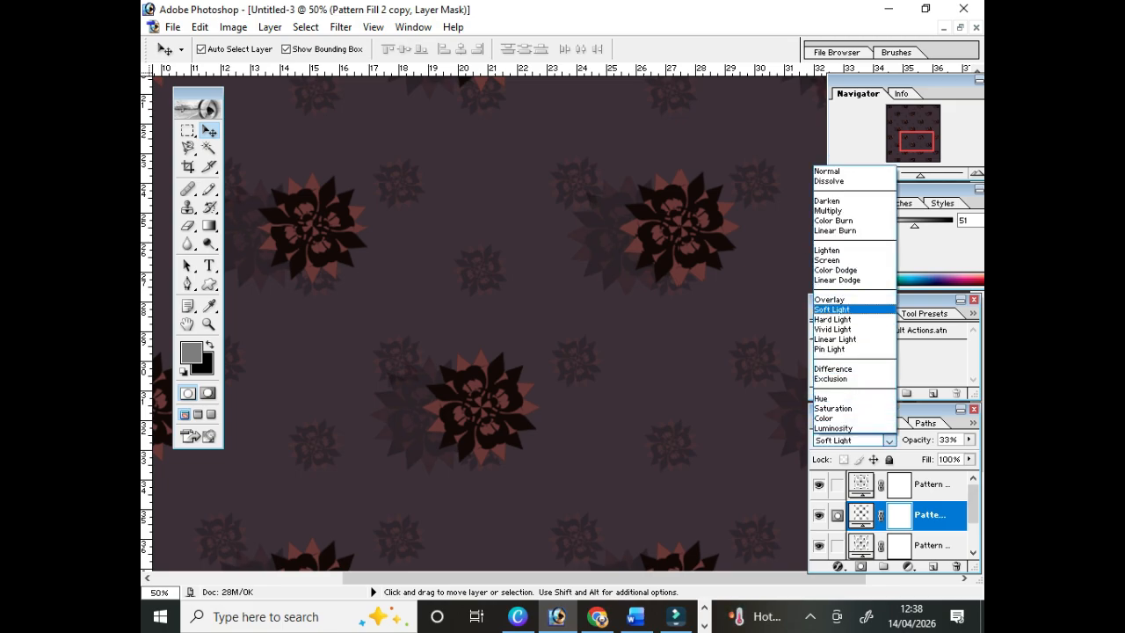
pyautogui.press('Return')
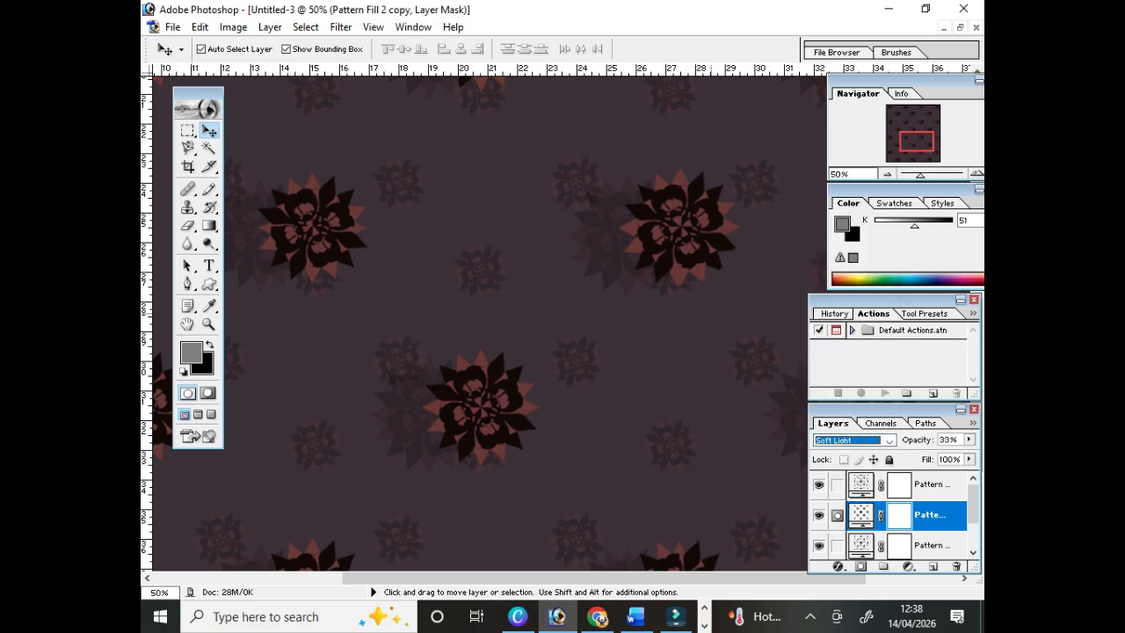
pyautogui.hotkey('ctrl', '0')
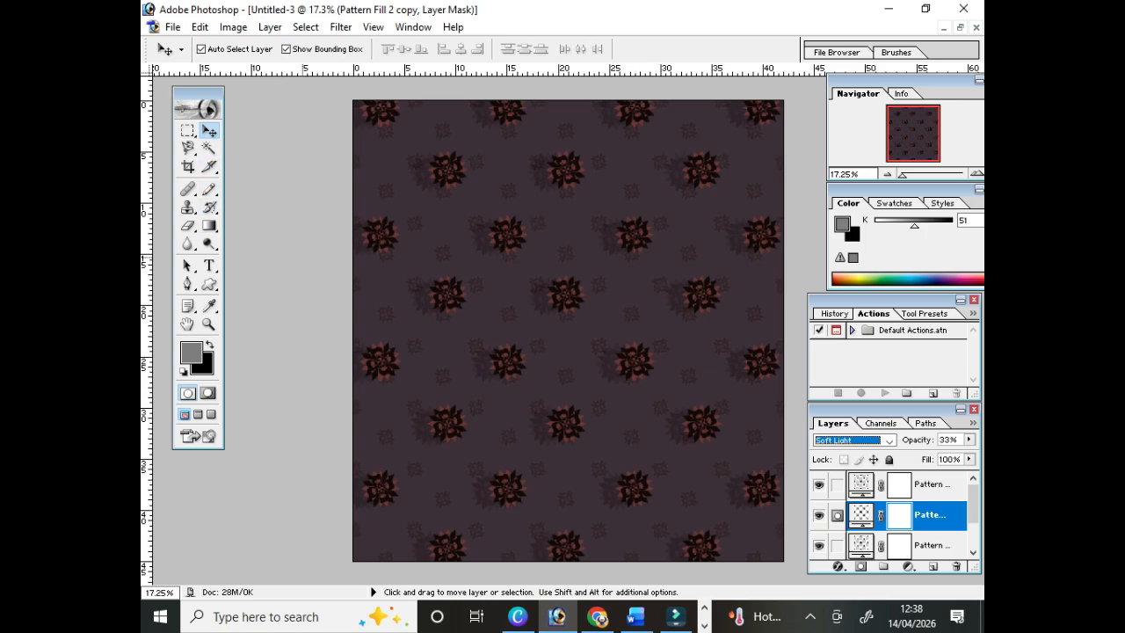
# Select the Background layer and examine the layered motifs and their soft shadows up close across the fabric design.
pyautogui.click(973, 553)
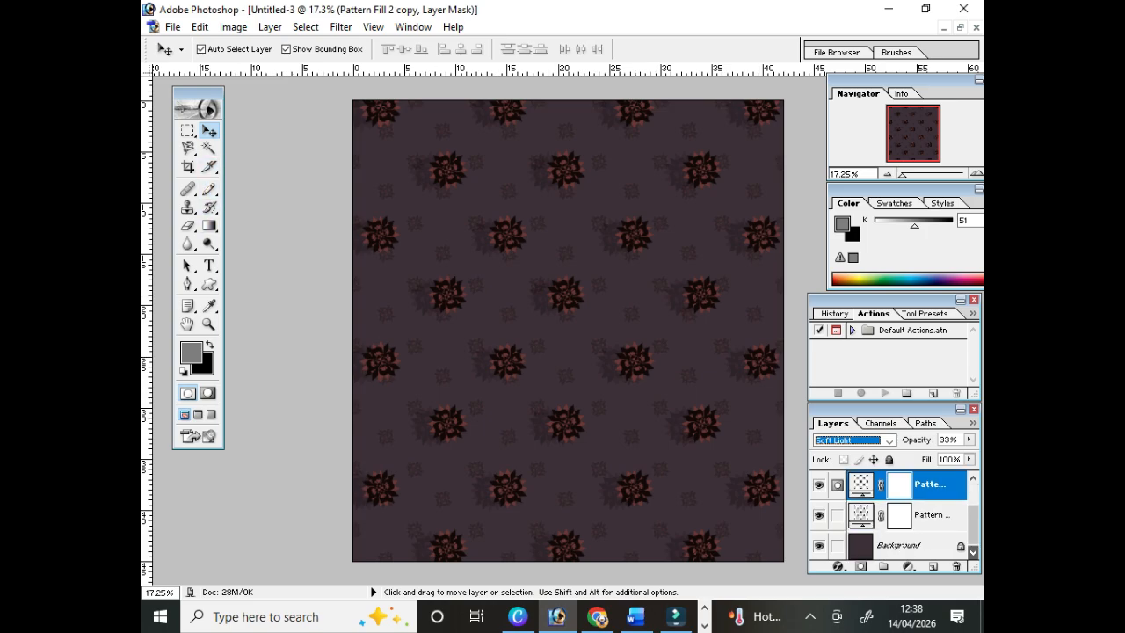
pyautogui.click(908, 544)
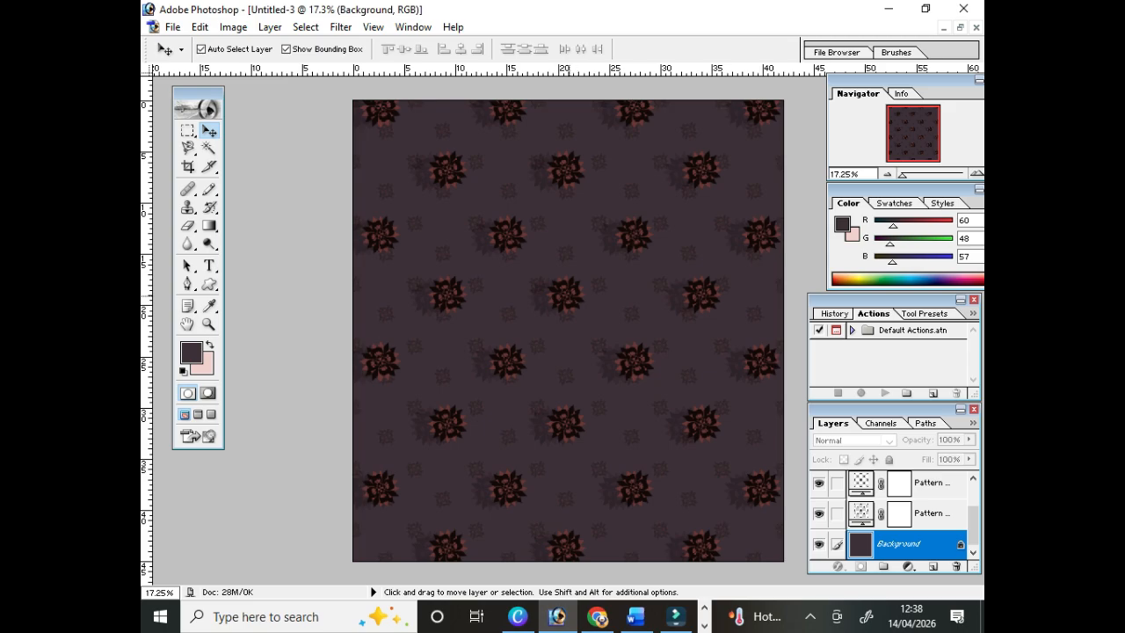
pyautogui.press('z')
pyautogui.moveTo(776, 108); pyautogui.dragTo(414, 497)
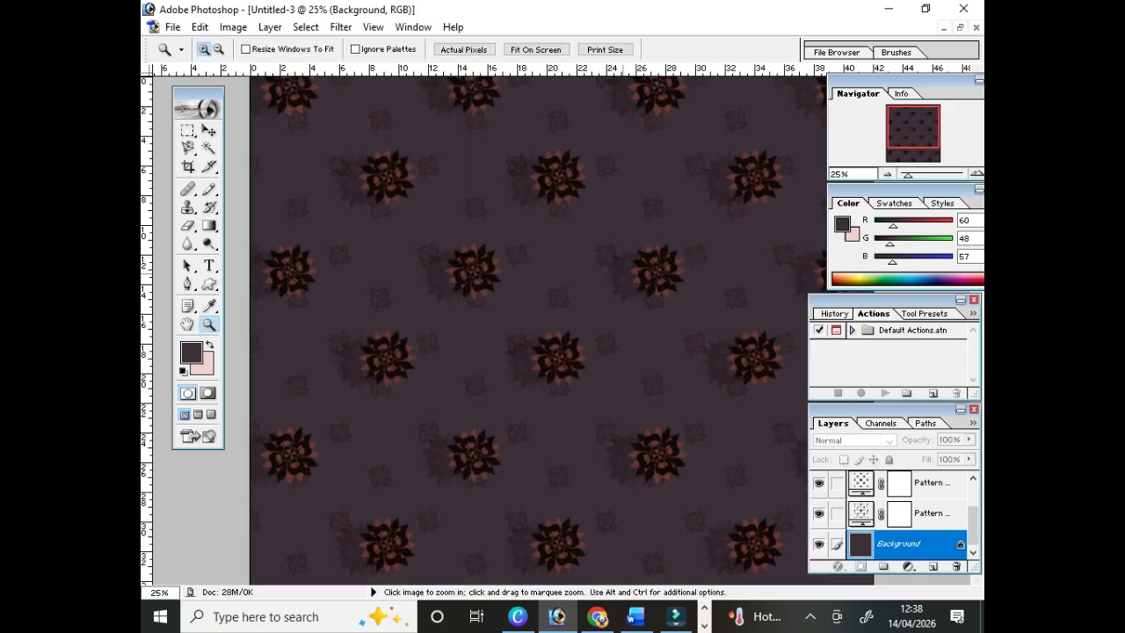
pyautogui.moveTo(824, 82); pyautogui.dragTo(264, 569)
pyautogui.moveTo(825, 109); pyautogui.dragTo(352, 437)
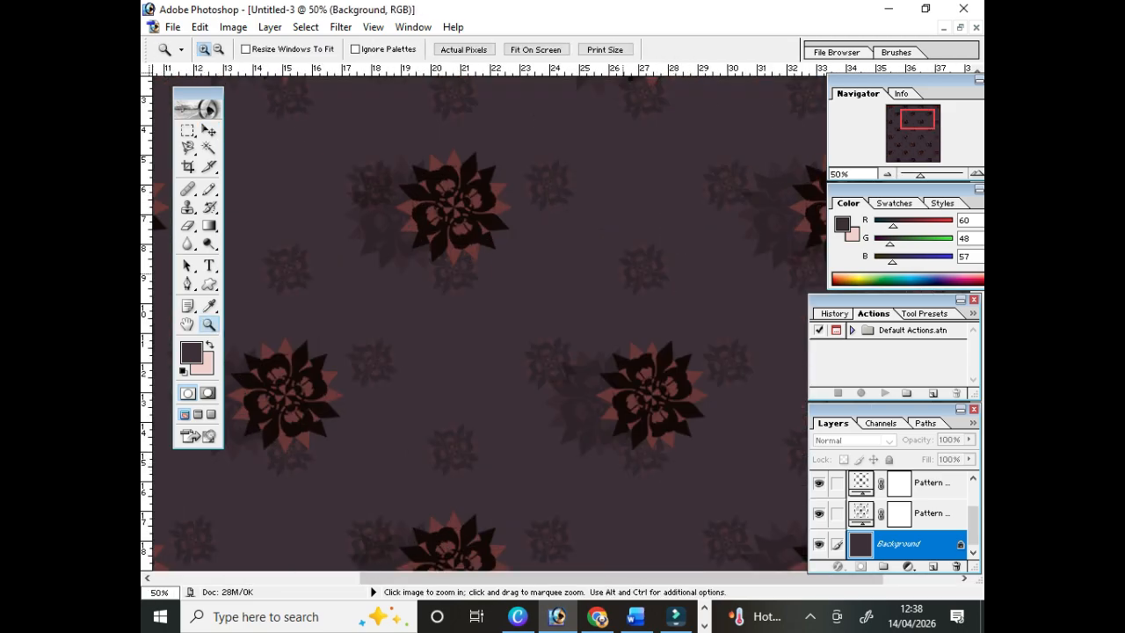
pyautogui.press('space')
pyautogui.moveTo(578, 190); pyautogui.dragTo(802, 547)
pyautogui.moveTo(493, 467)
pyautogui.mouseDown()
pyautogui.moveTo(514, 260)
pyautogui.moveTo(549, 228)
pyautogui.mouseUp()
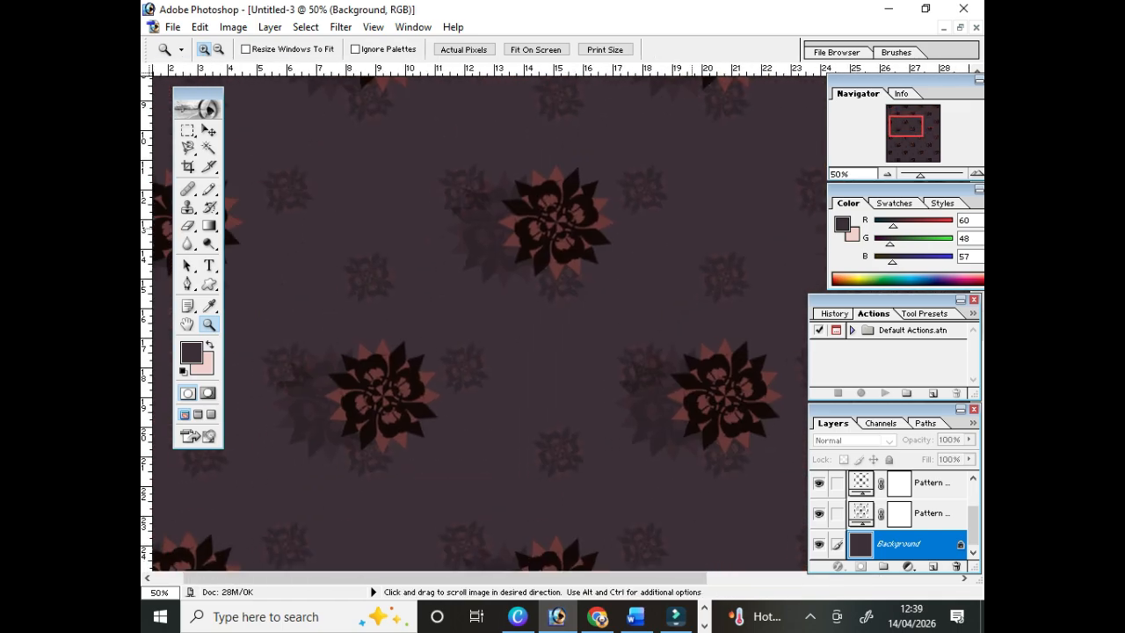
pyautogui.moveTo(501, 468); pyautogui.dragTo(534, 185)
pyautogui.moveTo(552, 382); pyautogui.dragTo(422, 487)
pyautogui.moveTo(531, 262); pyautogui.dragTo(448, 448)
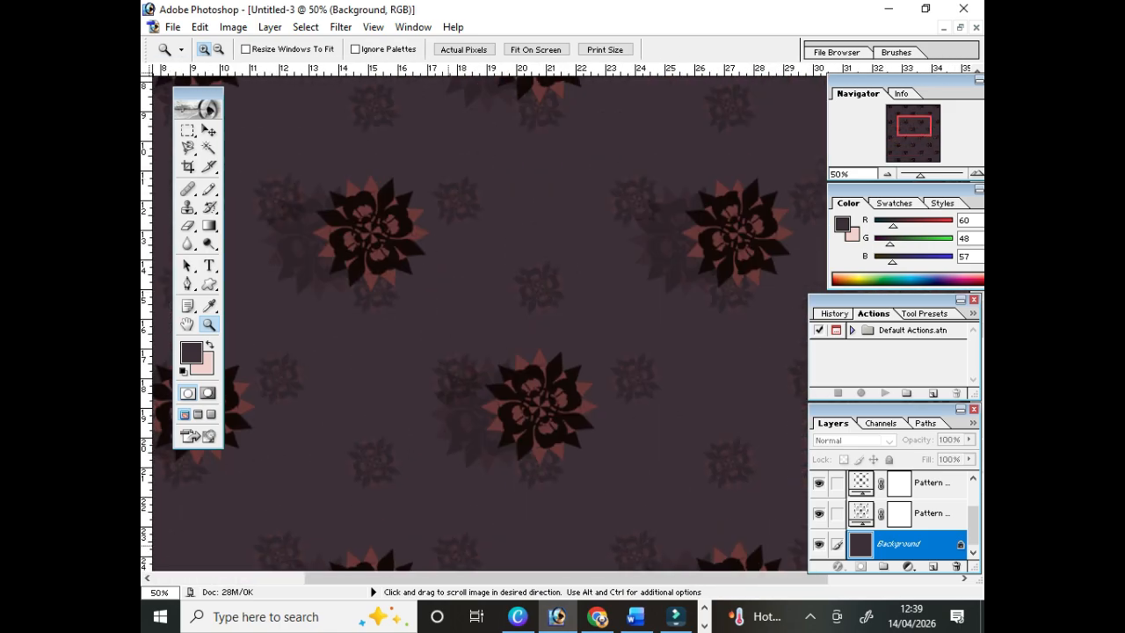
pyautogui.moveTo(493, 286); pyautogui.dragTo(444, 513)
pyautogui.moveTo(594, 294); pyautogui.dragTo(514, 297)
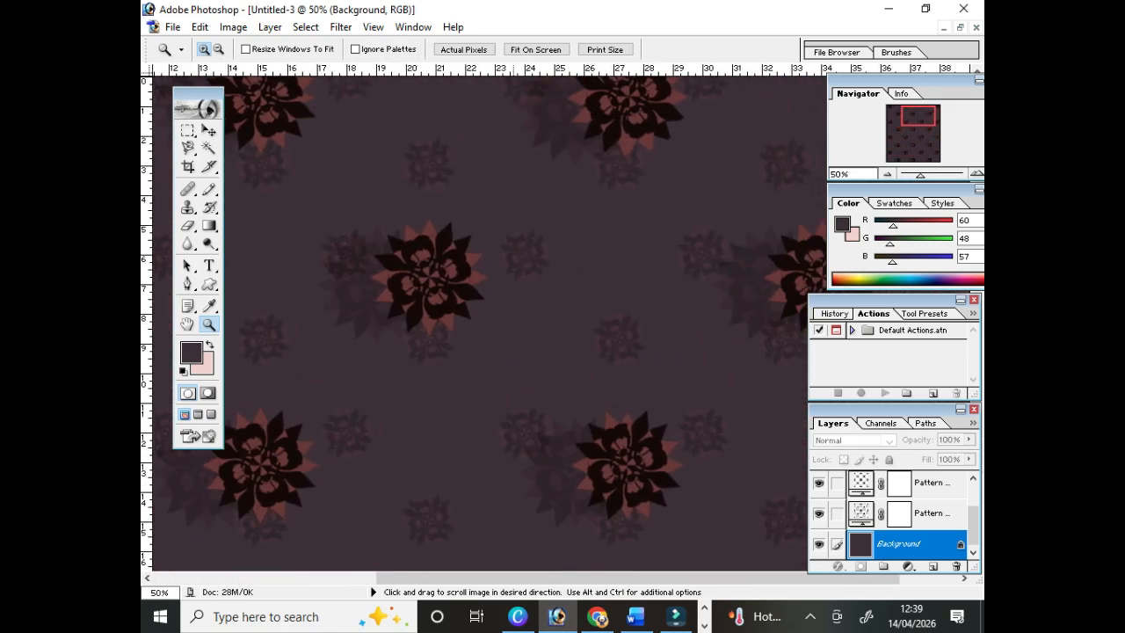
pyautogui.hotkey('ctrl', '0')
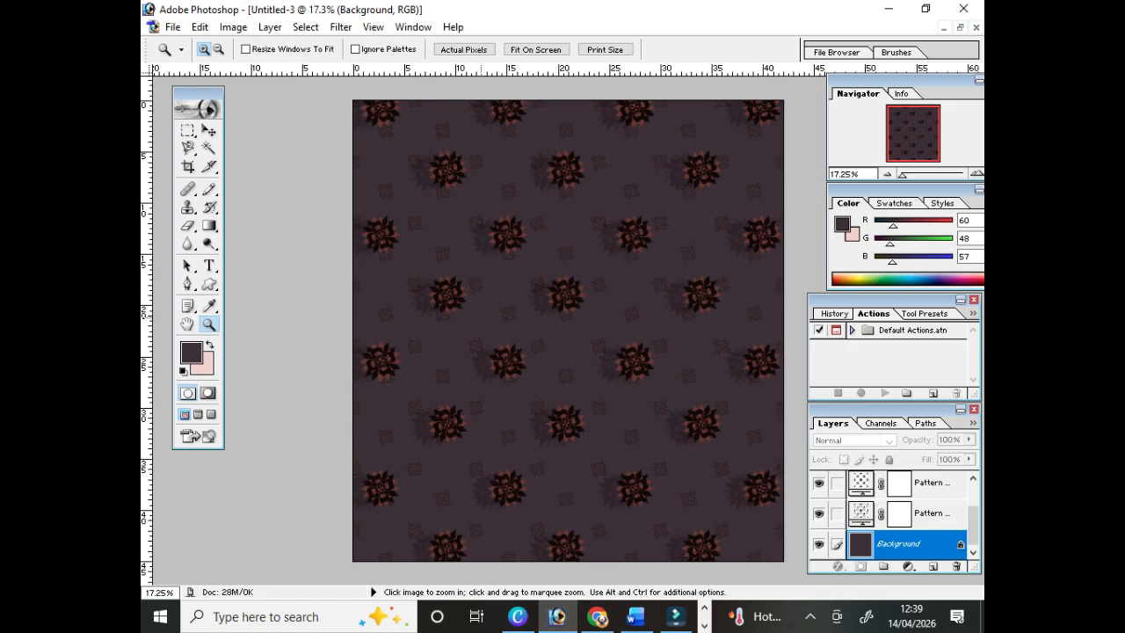
pyautogui.hotkey('ctrl', '+')
pyautogui.hotkey('ctrl', '+')
pyautogui.hotkey('ctrl', '+')
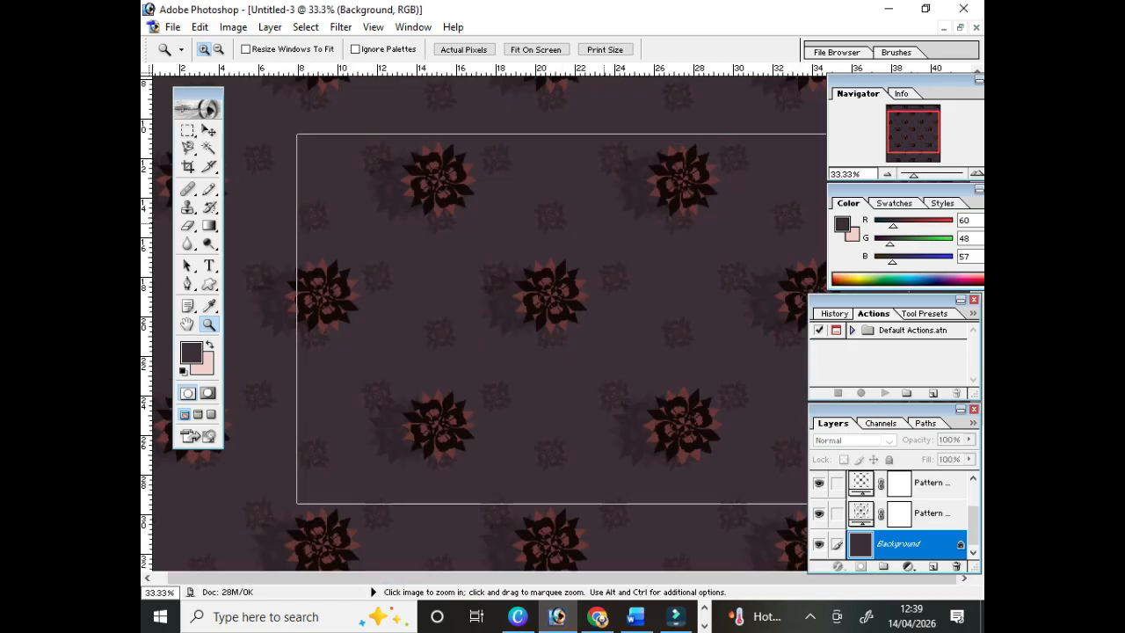